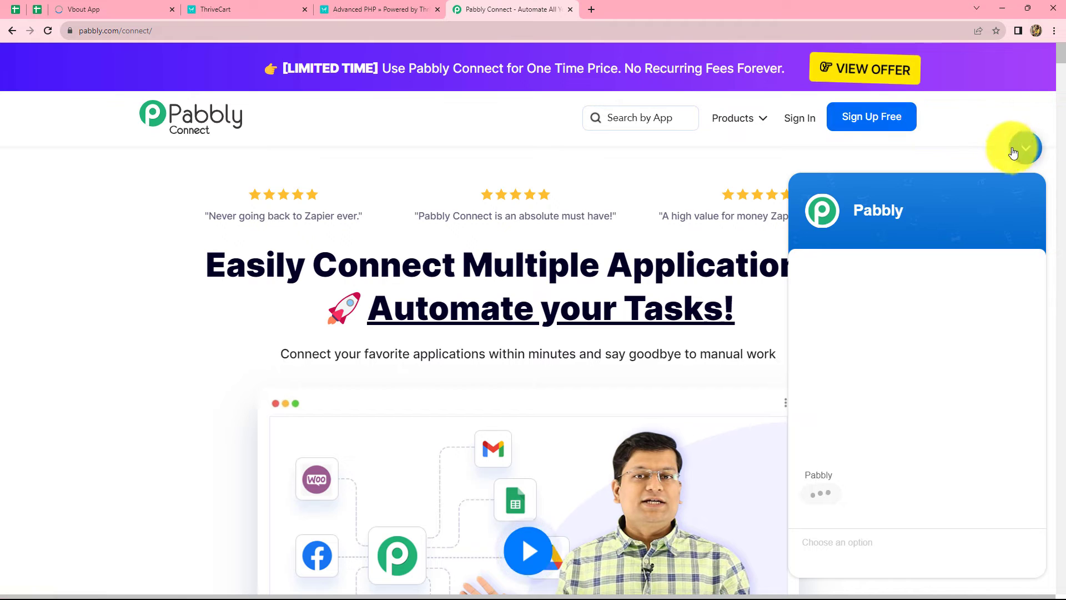
Collapse the Pabbly support chat panel on the homepage
click(1025, 148)
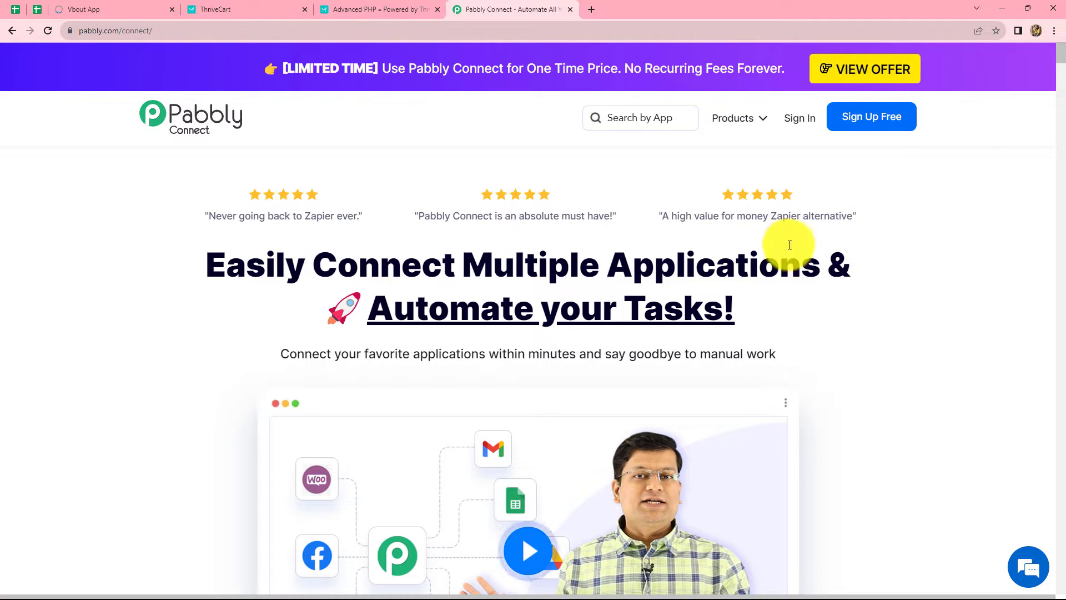
Sign in to the Pabbly account and launch Pabbly Connect from All Apps
click(792, 124)
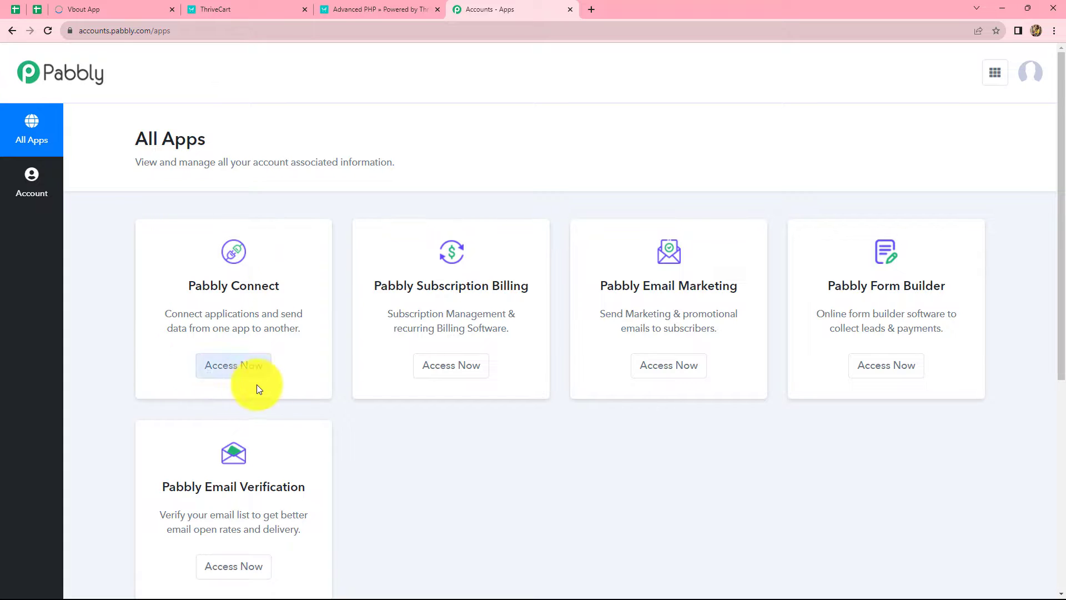
click(216, 371)
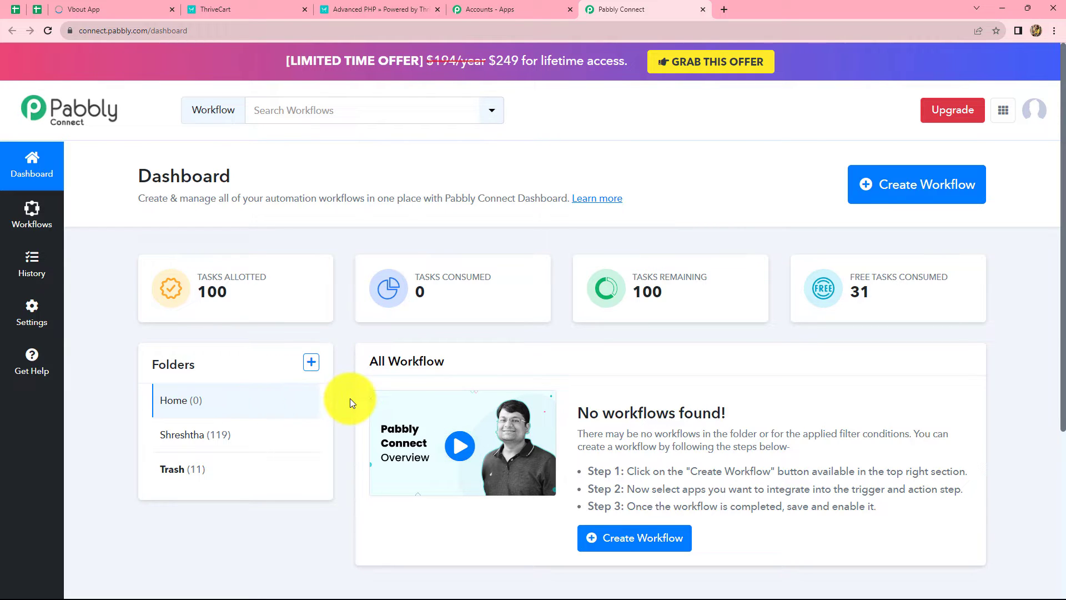
Create a workflow named 'Create Vbout Contacts for ThriveCart Purchase'
click(894, 201)
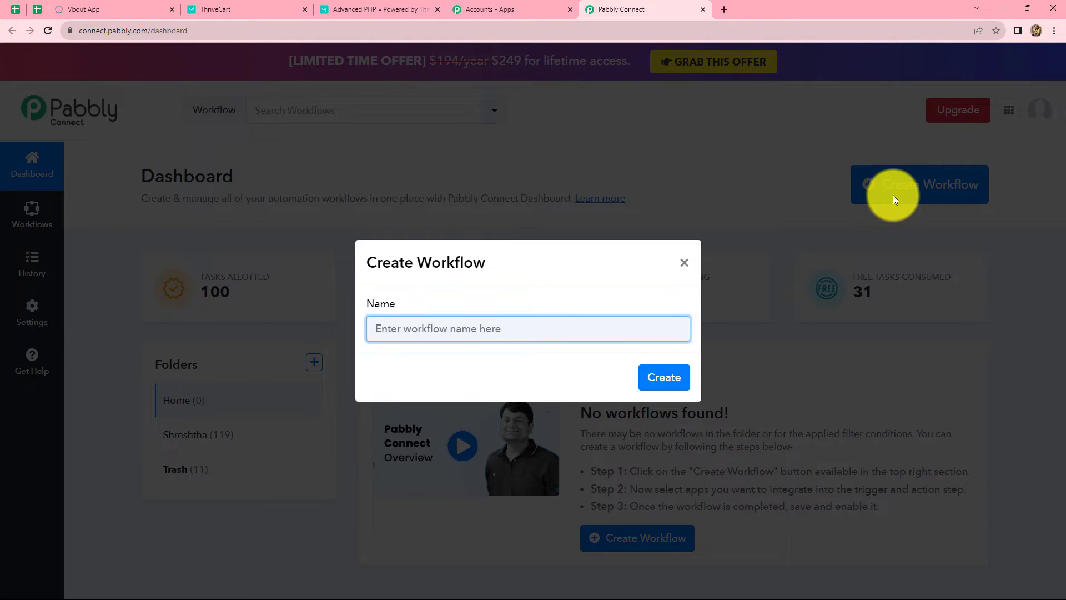
text(Create Vbout Contacts for ThriveCart Purchase)
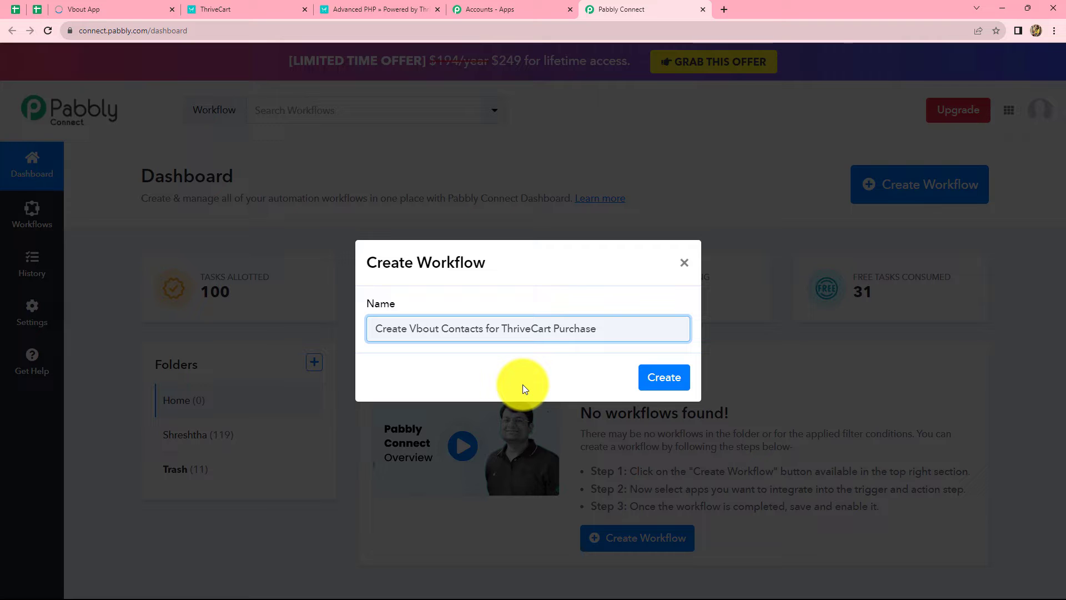
click(665, 380)
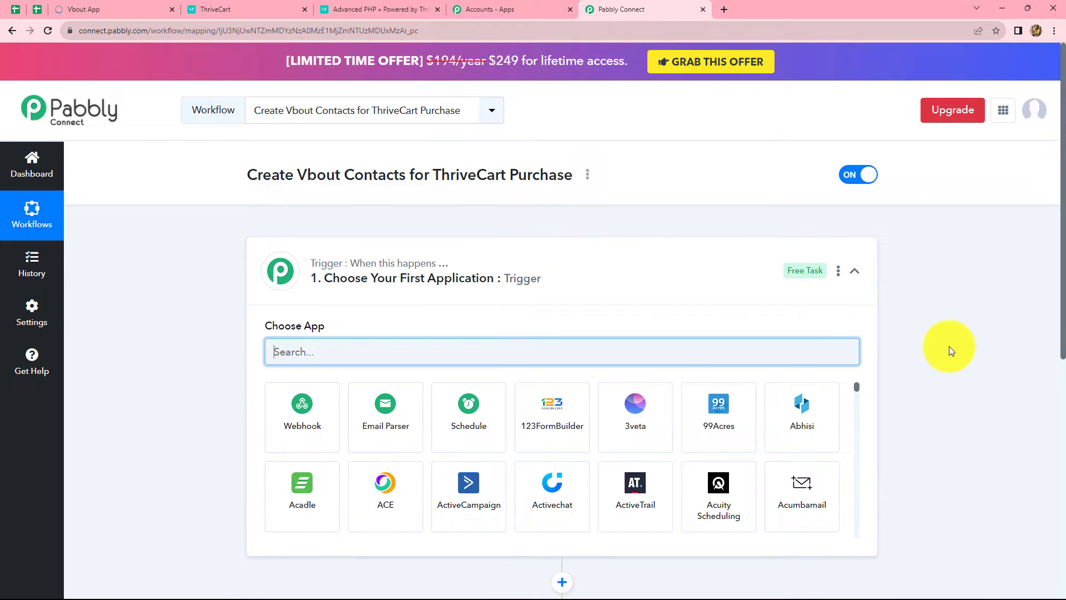
Set the trigger app to ThriveCart with the Product Purchase trigger event
scroll(950, 350, down, 3)
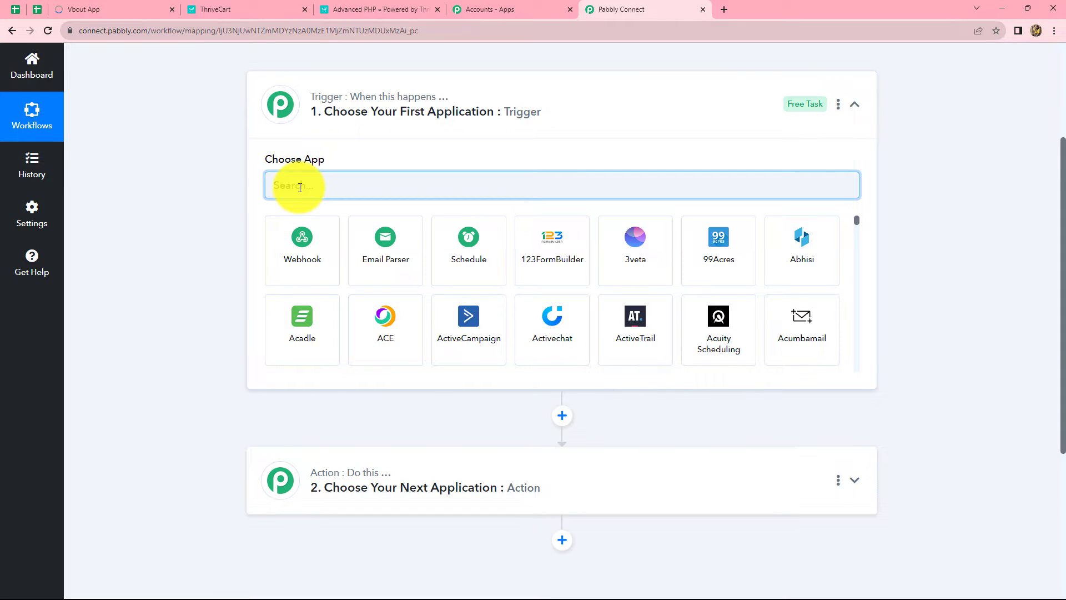
text(Thr)
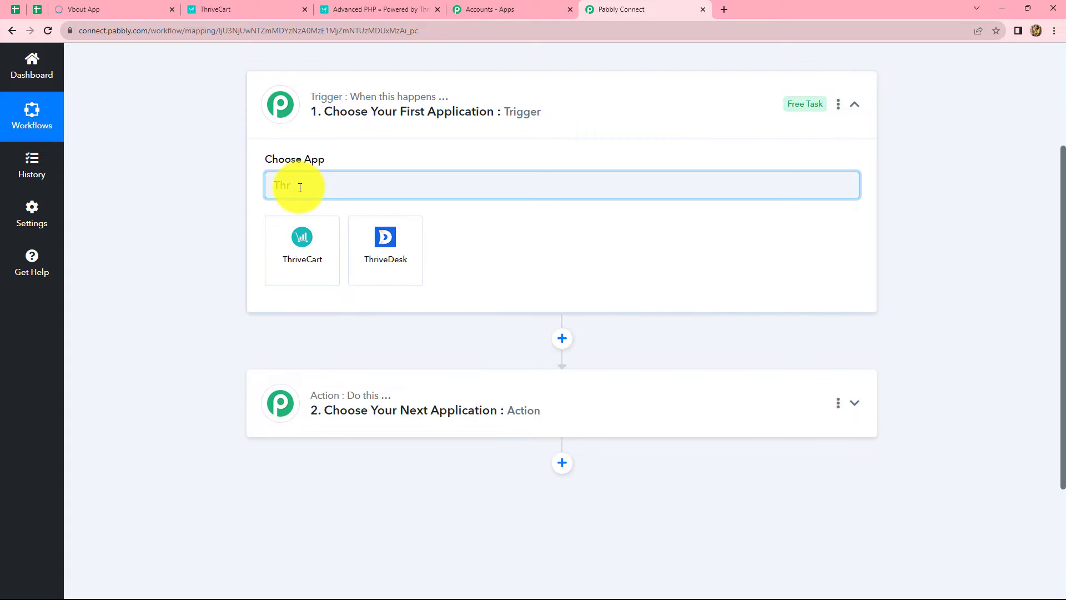
click(318, 251)
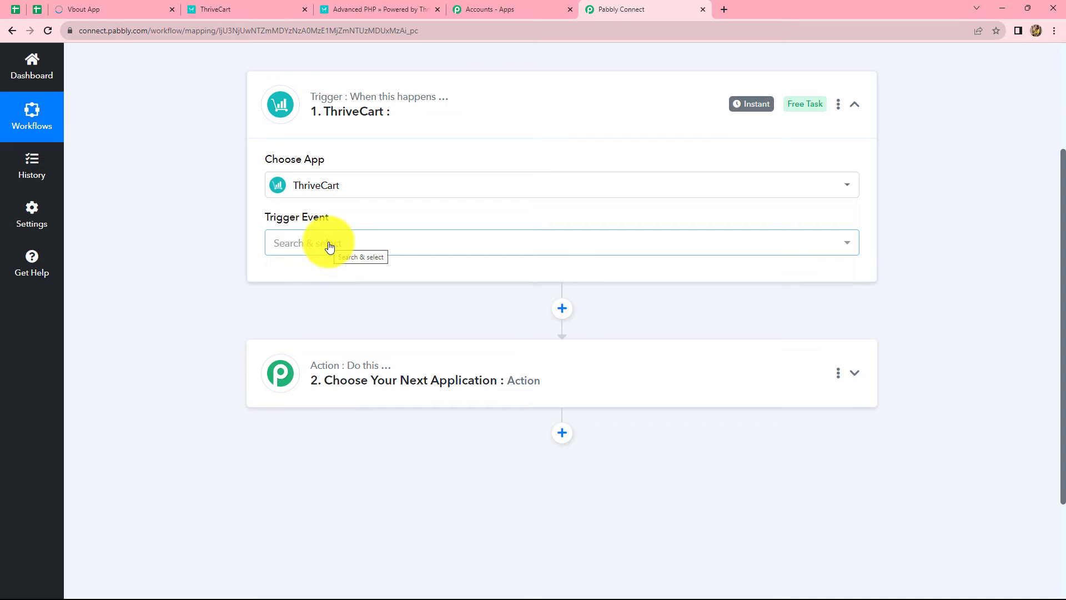
click(329, 244)
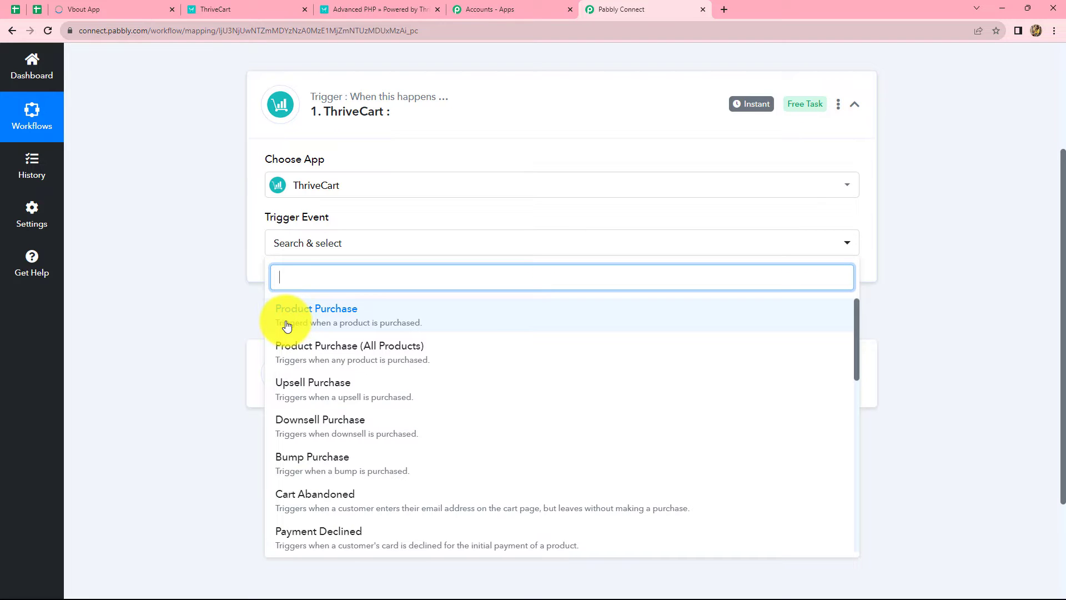
click(314, 312)
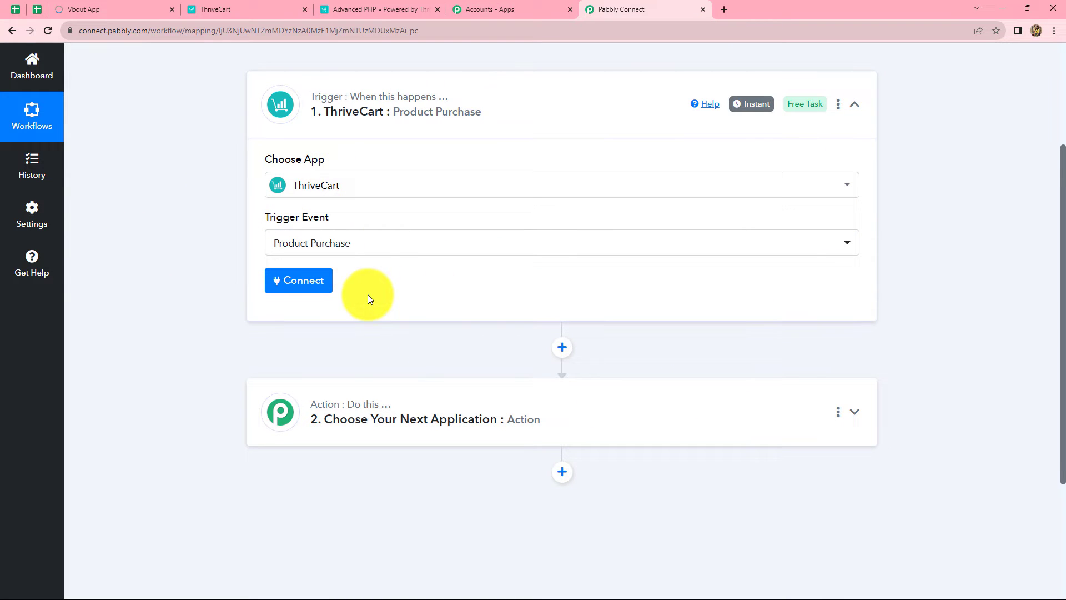
Start a new ThriveCart connection (ThriveCart #3) and bring up the ThriveCart tab
click(295, 285)
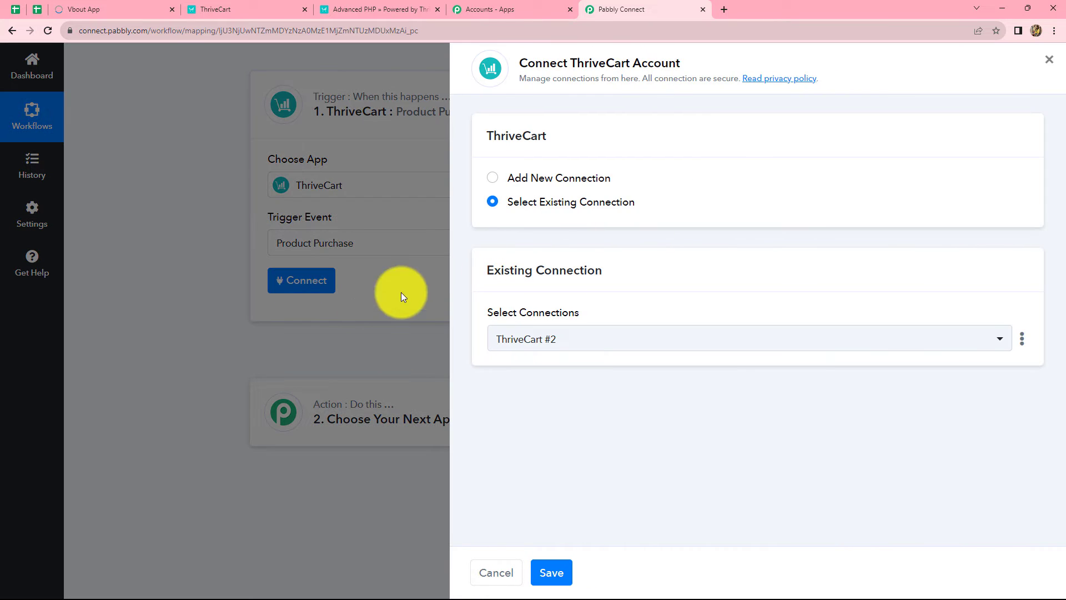
click(494, 184)
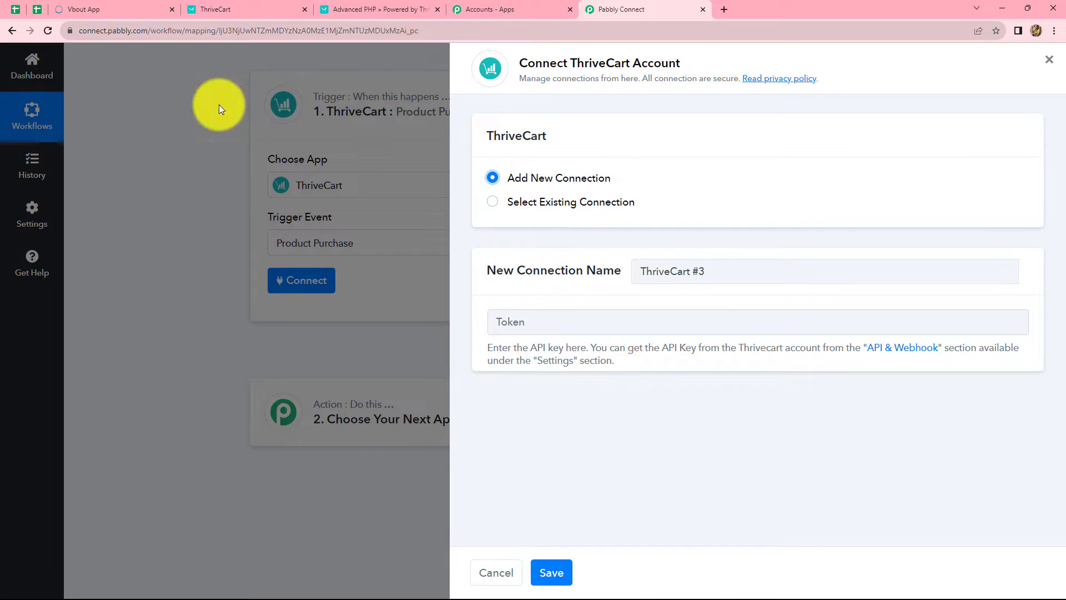
click(210, 7)
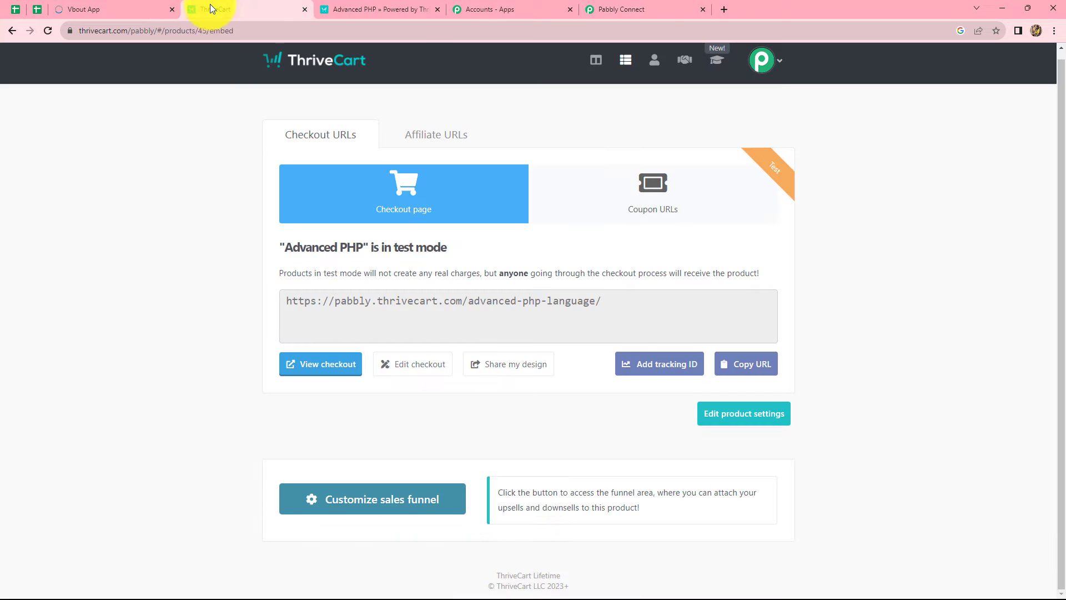
Go to ThriveCart's API keys settings under Settings > API & webhooks
click(778, 59)
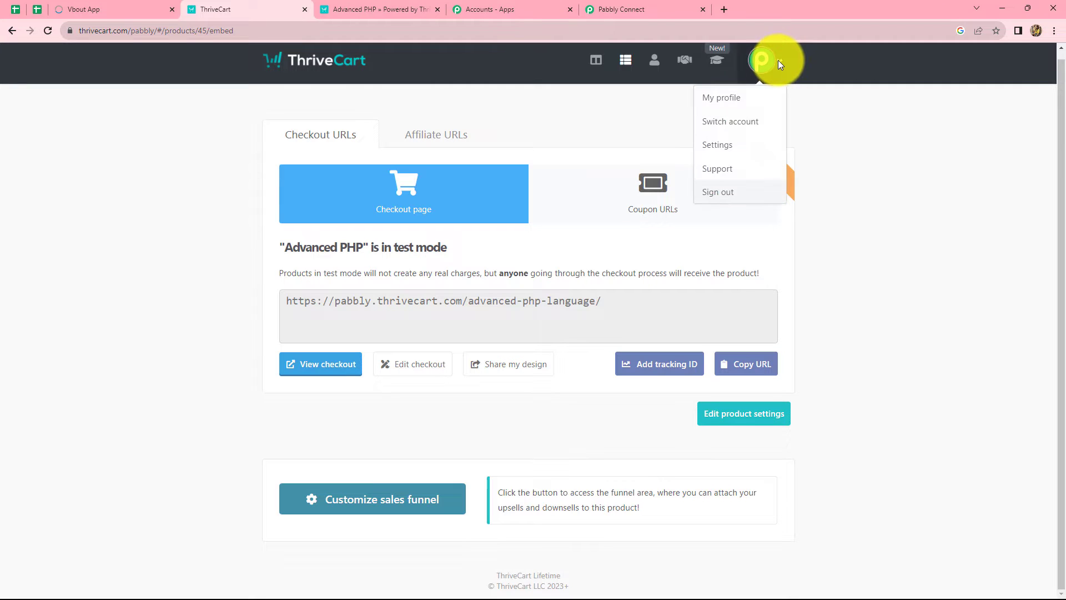
click(720, 145)
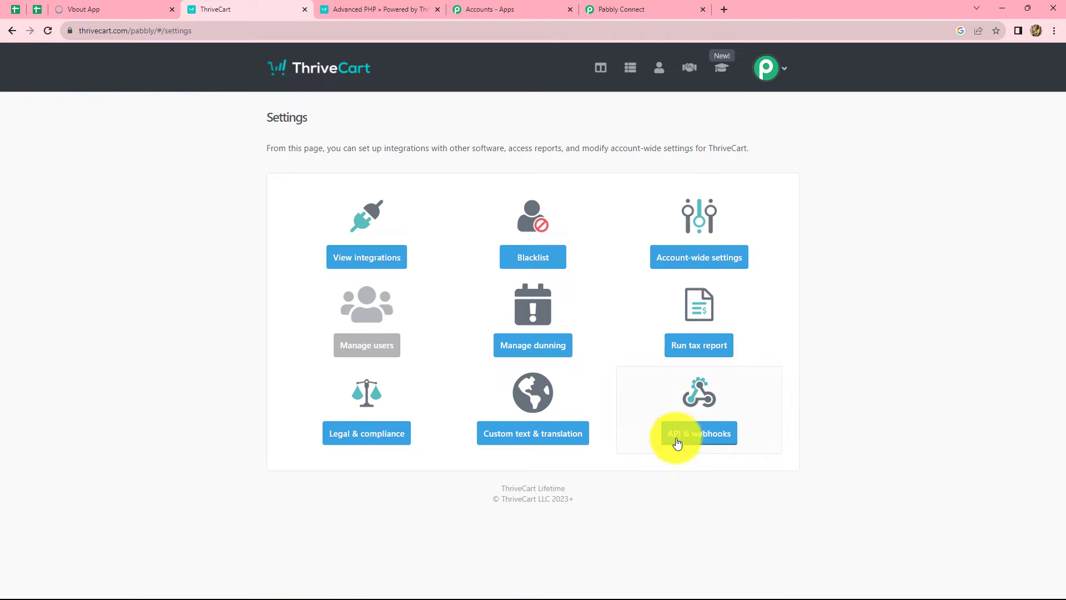
click(685, 438)
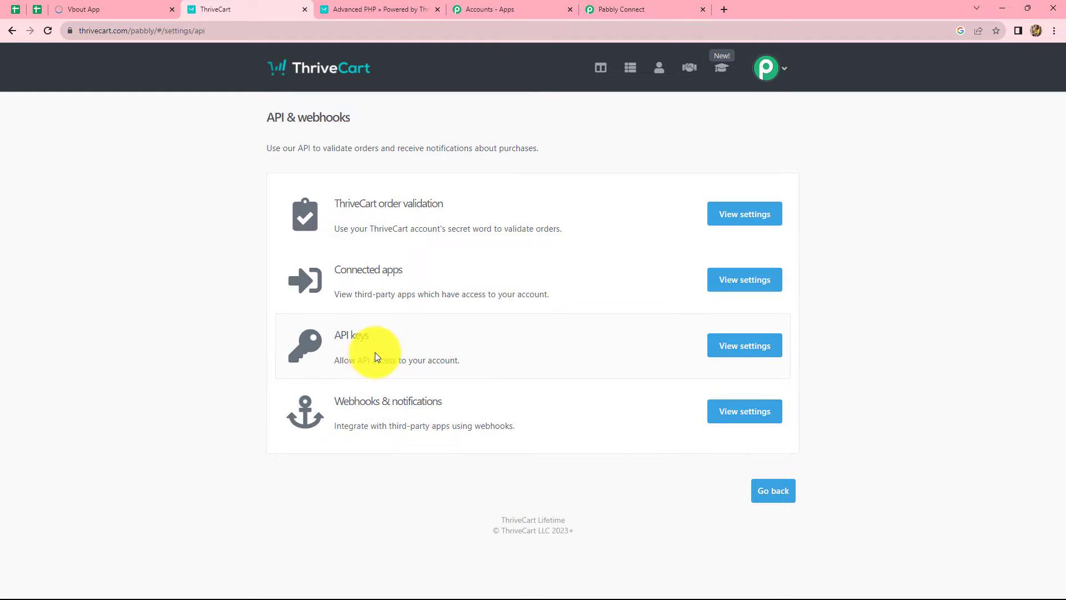
click(738, 350)
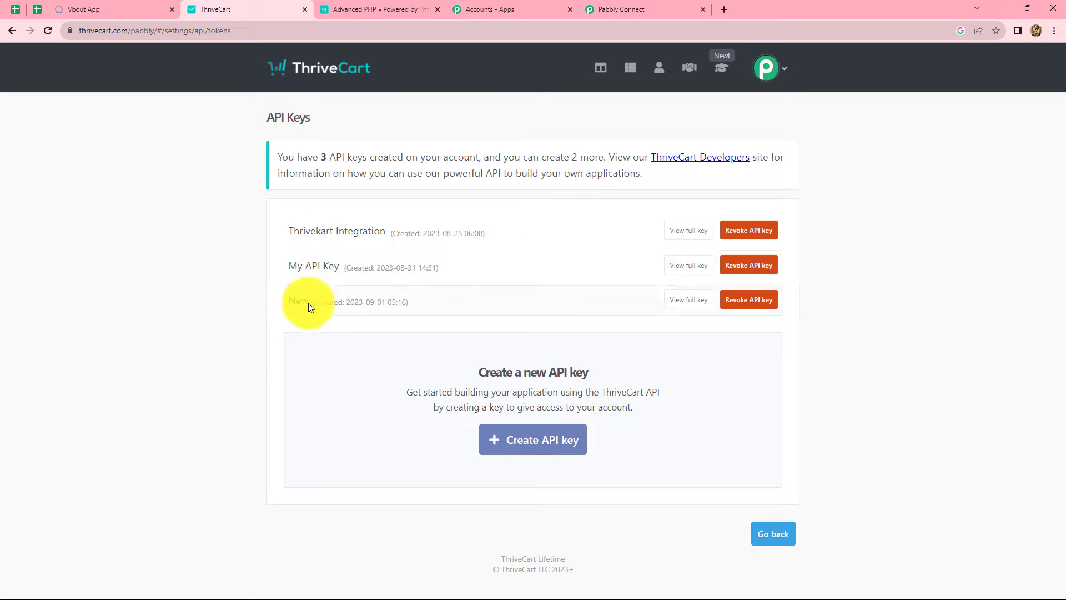
Create and copy an API key named 'Test Key', then return to Pabbly's token field
click(506, 444)
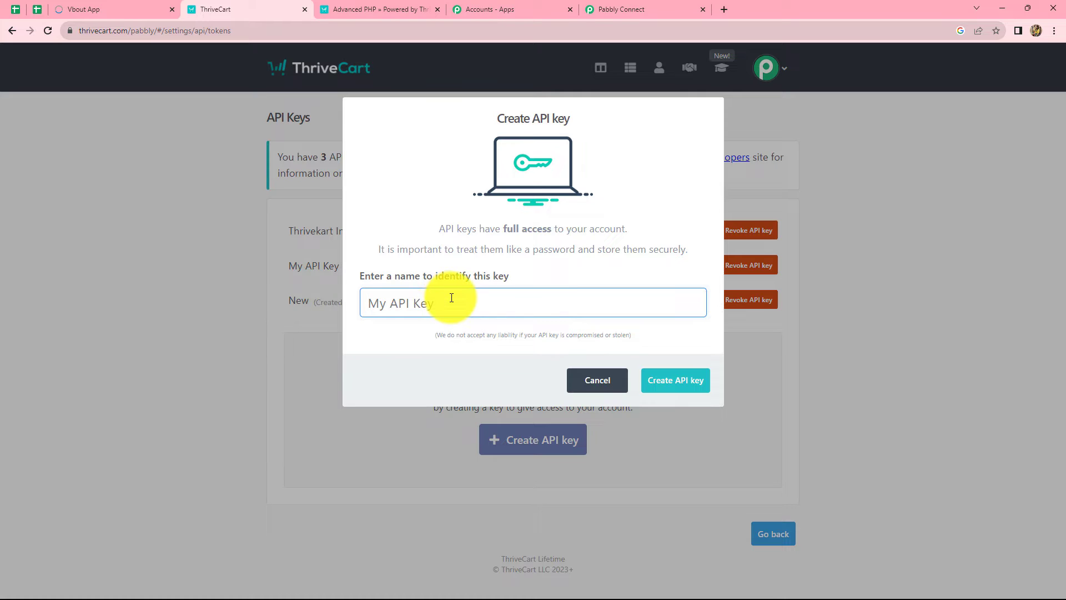
text(Test Key)
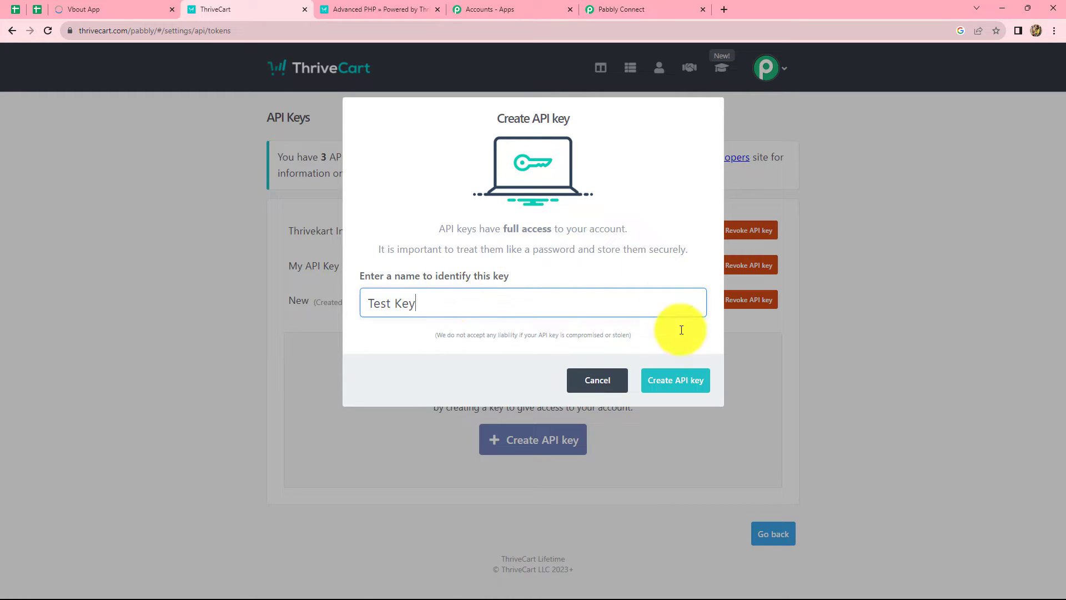
click(660, 381)
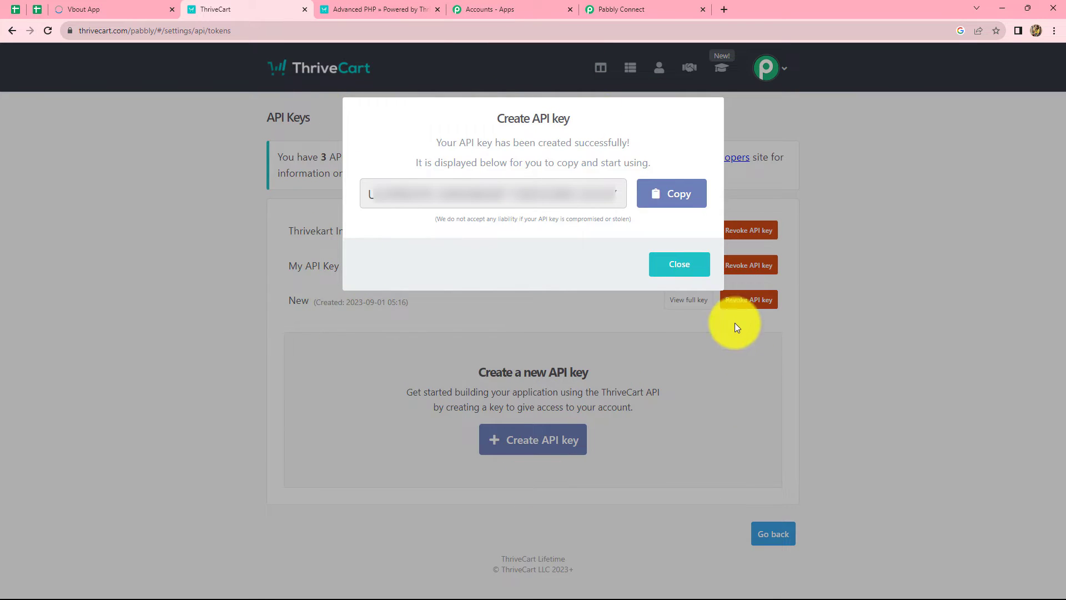
click(663, 197)
click(678, 265)
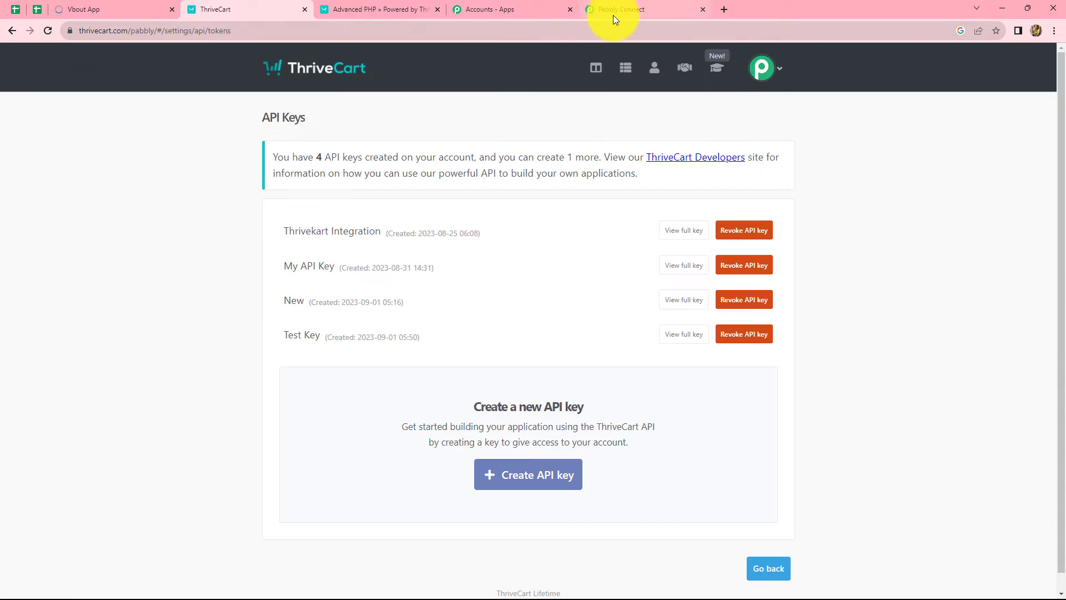
click(613, 15)
click(540, 319)
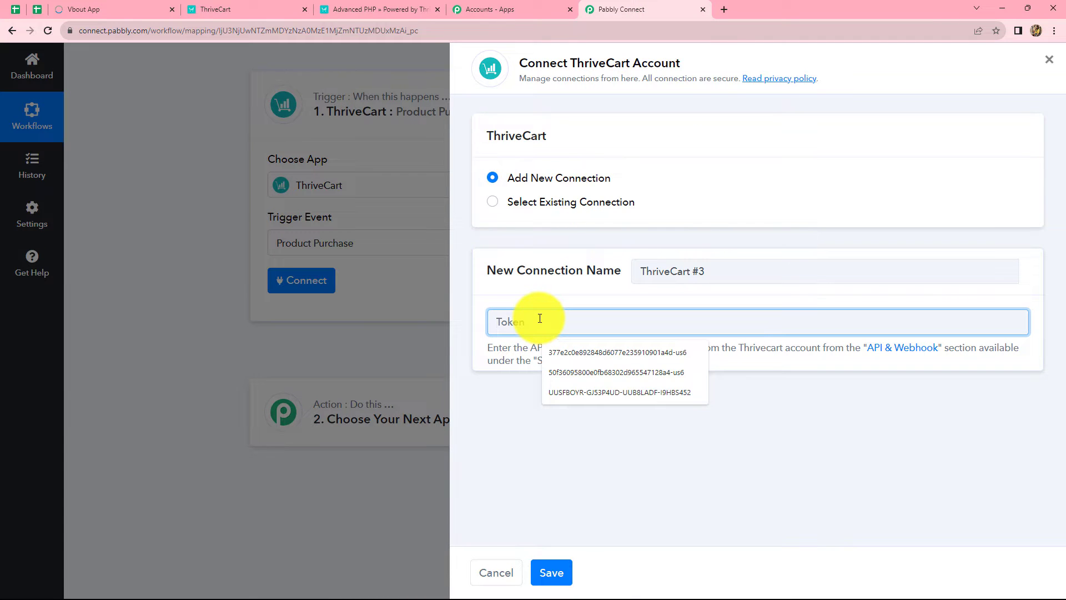
Paste the Test Key API key as the ThriveCart token and save the connection
key(ctrl+v)
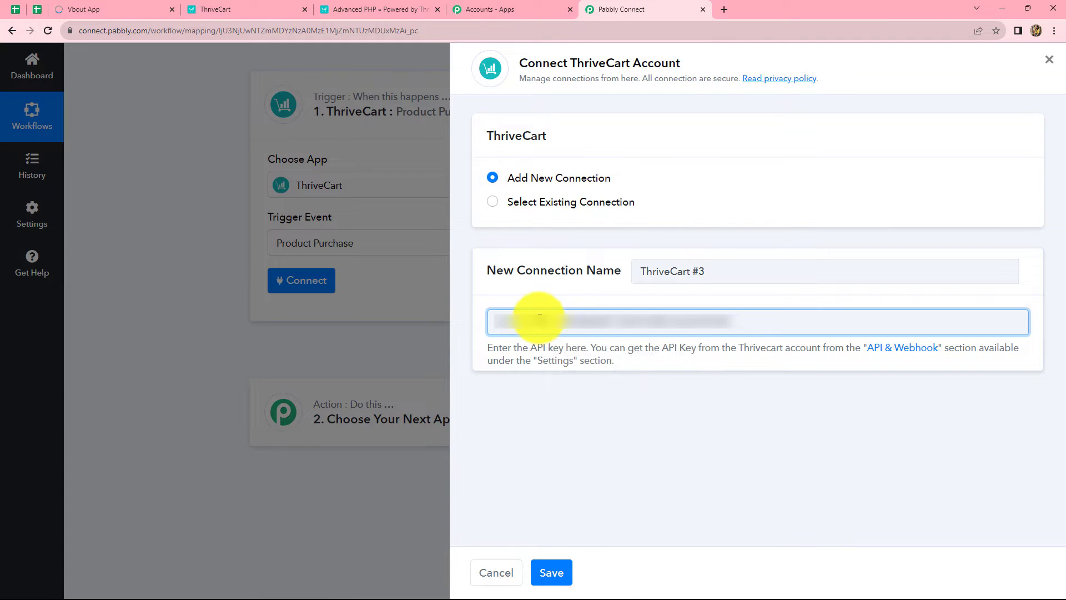
click(552, 574)
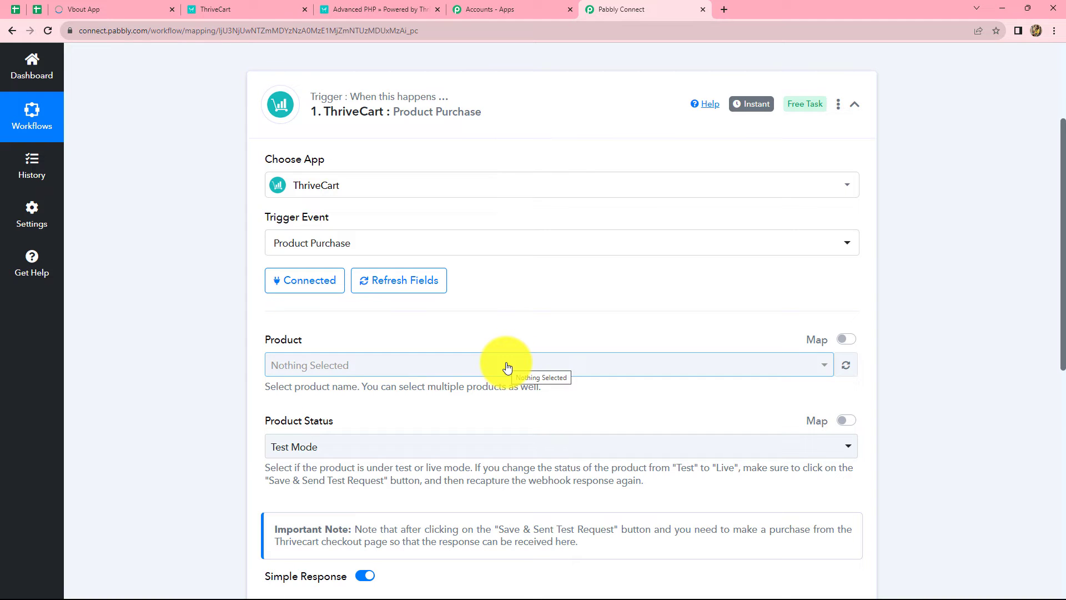
scroll(508, 366, down, 2)
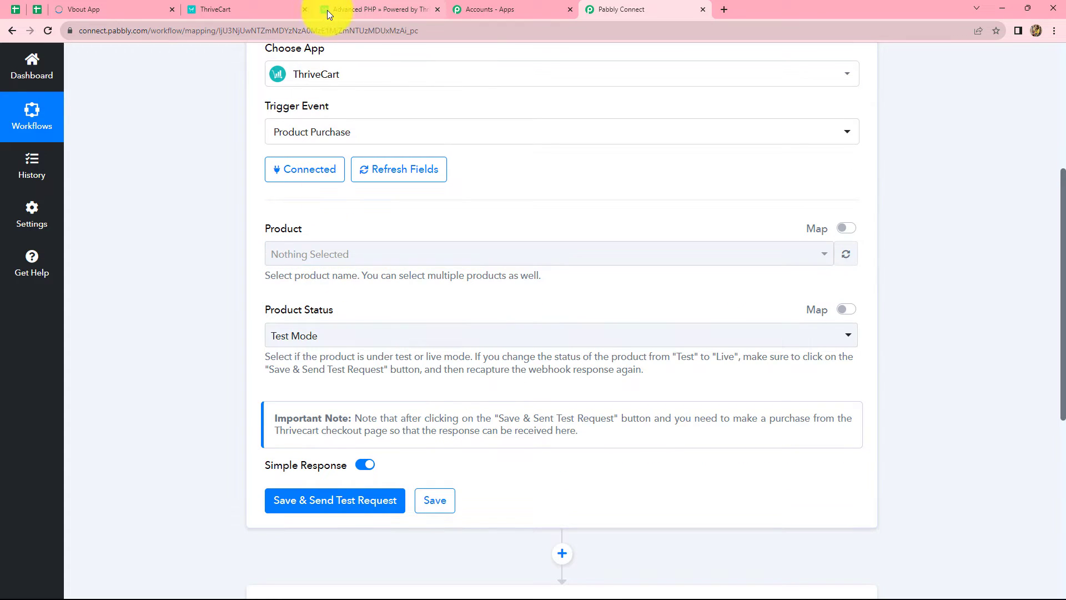
Find the Advanced PHP test product in ThriveCart's Products list, then return to Pabbly
click(254, 9)
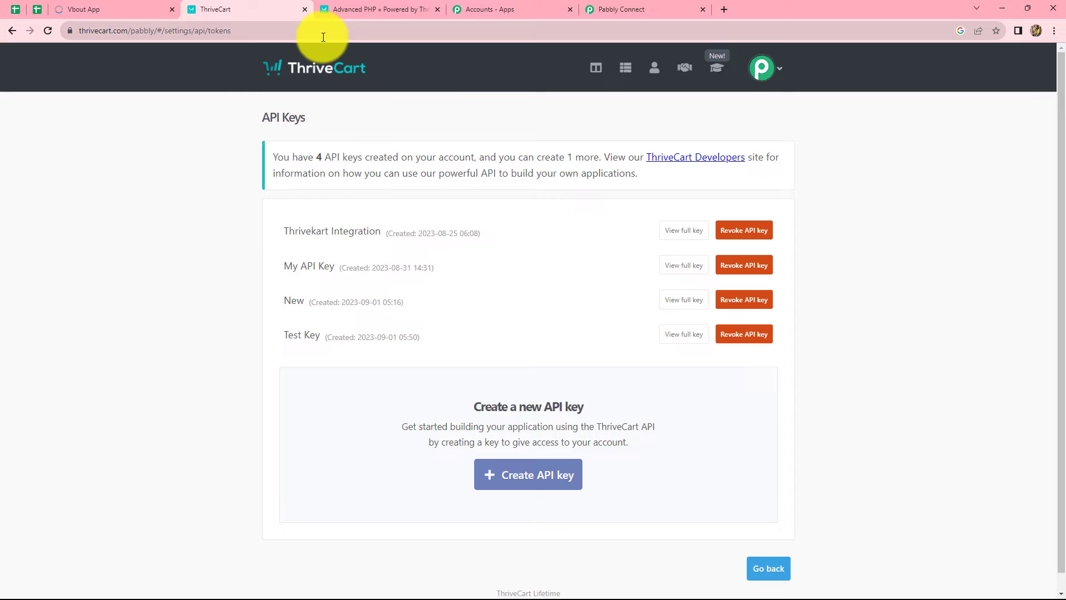
click(624, 69)
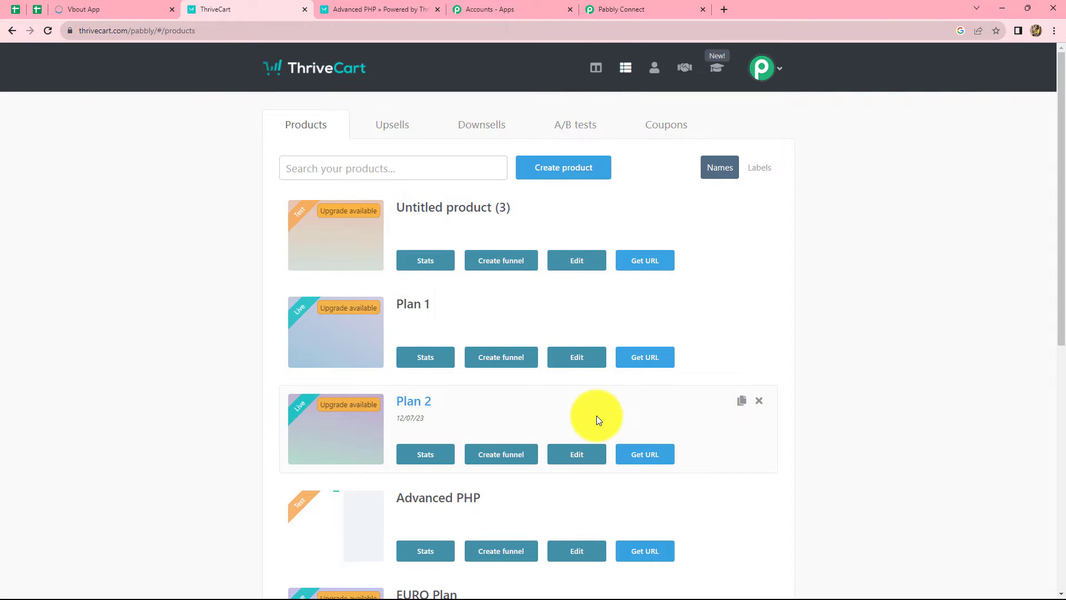
scroll(597, 415, down, 4)
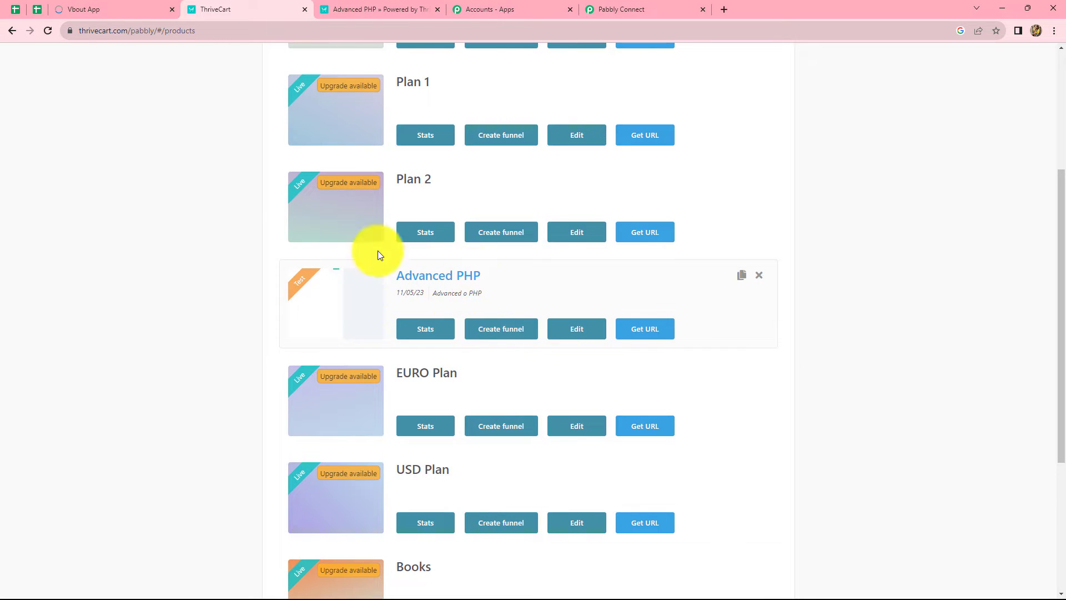
click(616, 7)
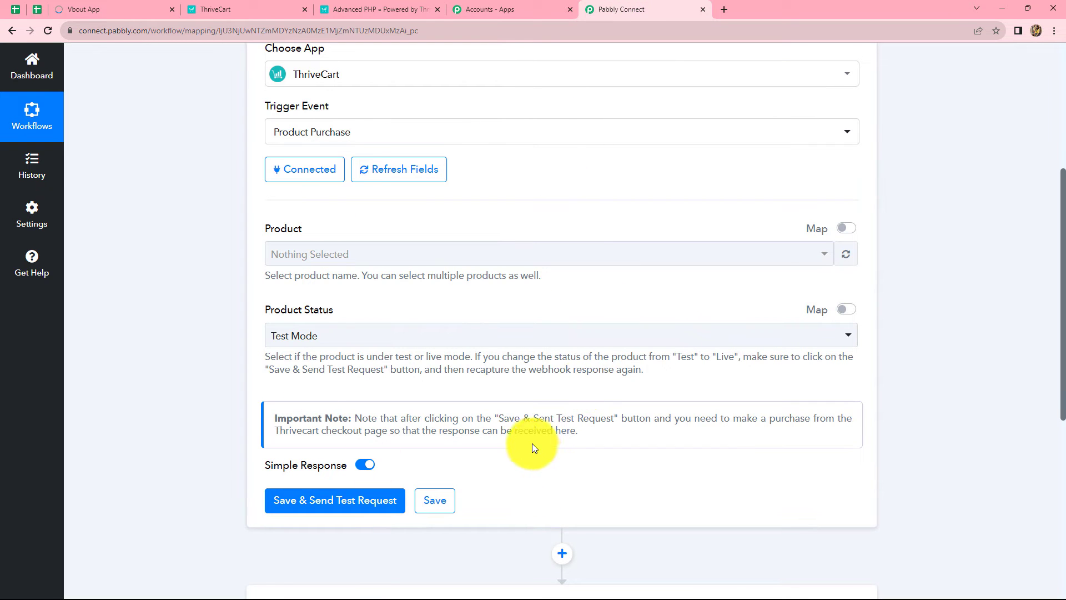
Select Advanced PHP as the trigger's product, cross-checking it in ThriveCart
click(313, 256)
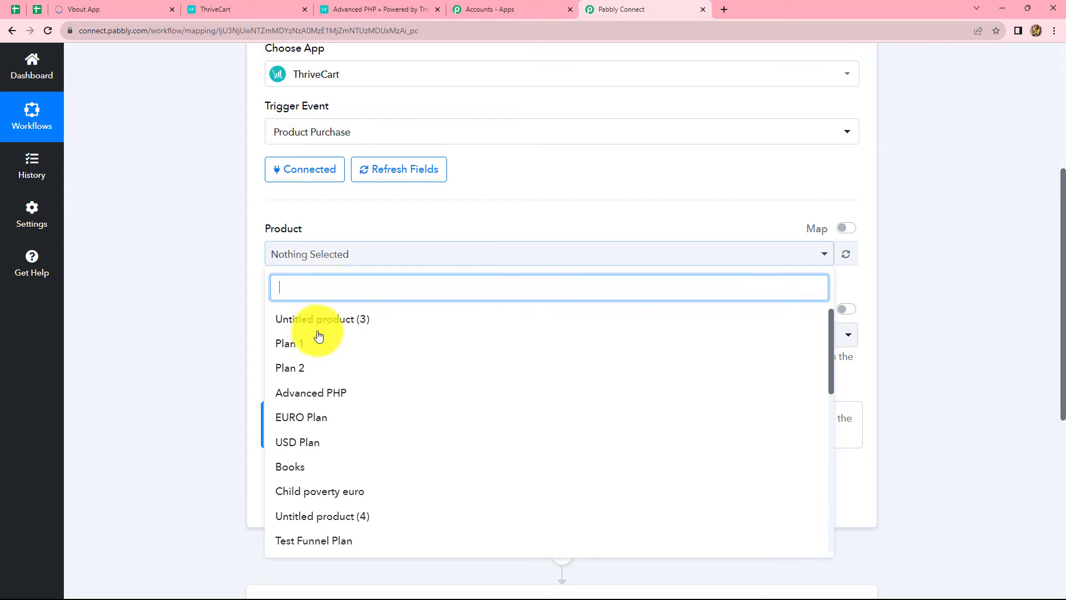
click(323, 393)
click(210, 346)
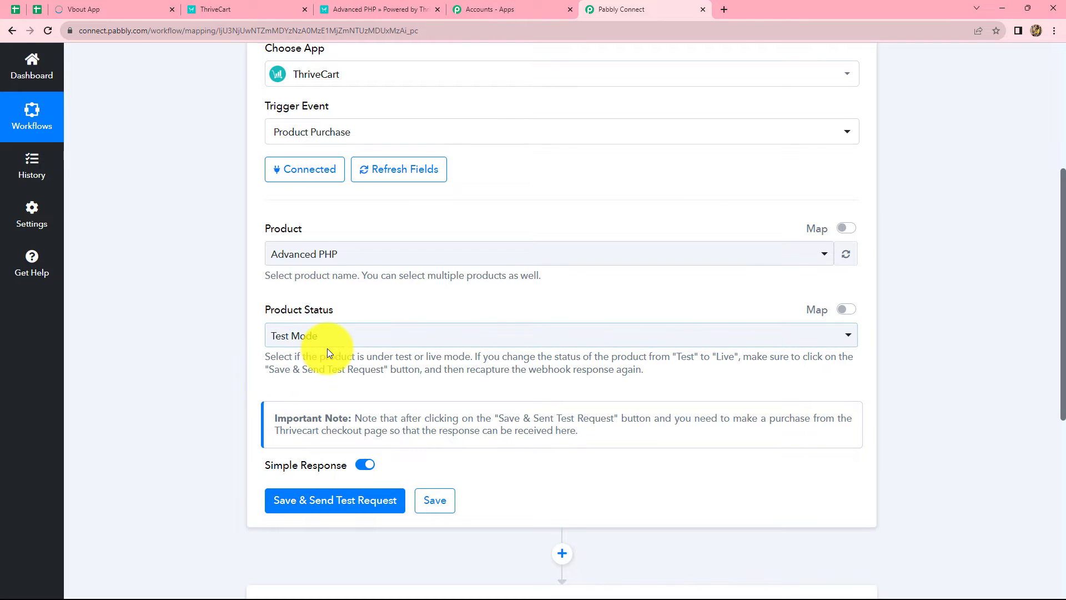
click(222, 9)
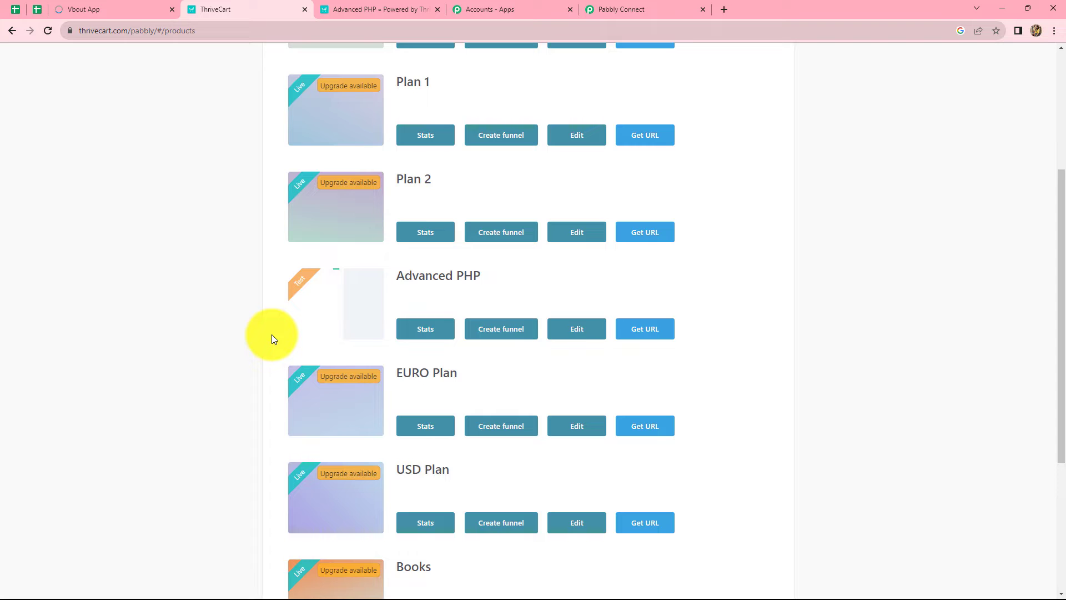
click(659, 9)
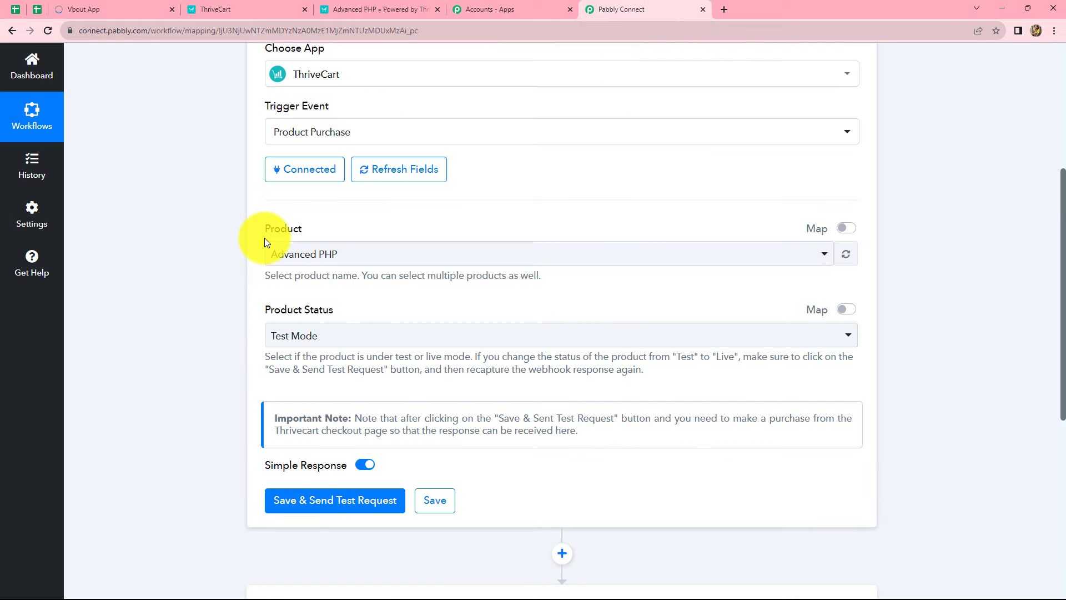
Save the trigger with Send Test Request and switch to ThriveCart's Products page
click(335, 503)
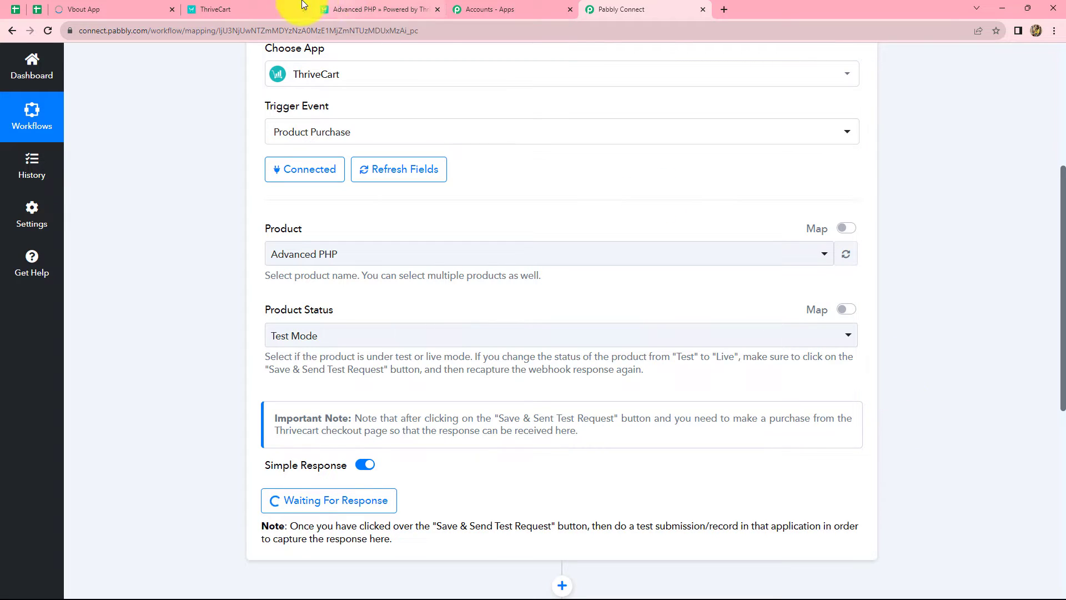
click(239, 8)
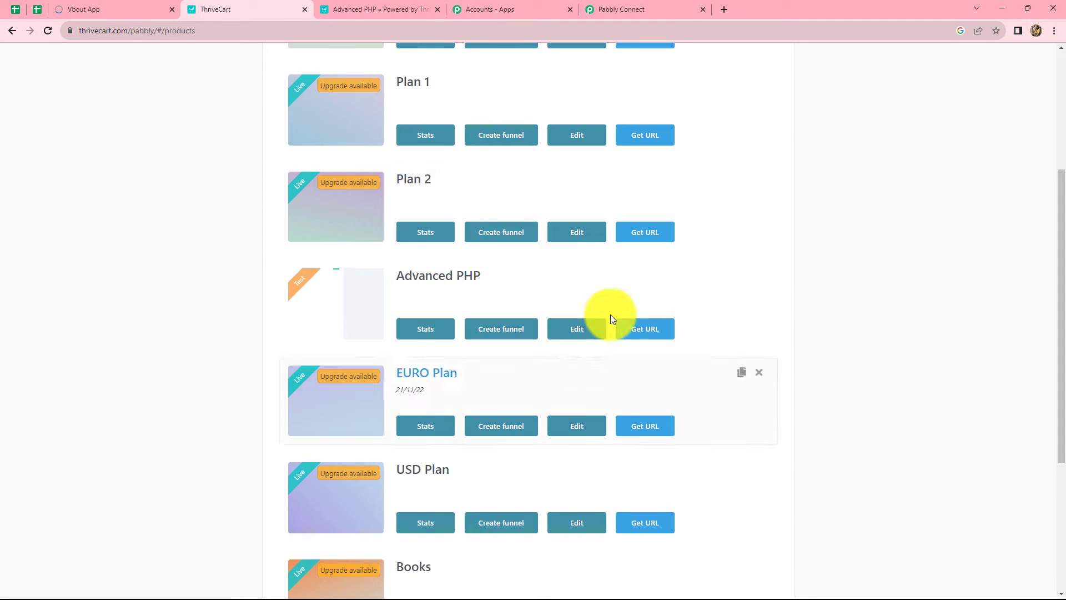
Open the Advanced PHP checkout, enter a test customer's name, e-mail and phone, and continue to payment
click(639, 332)
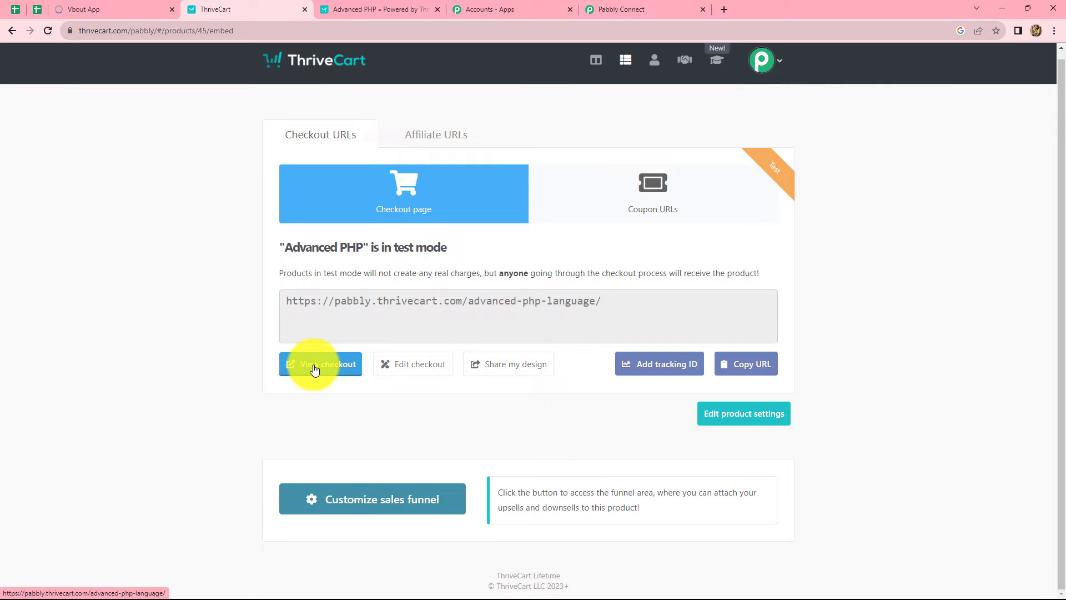
click(315, 369)
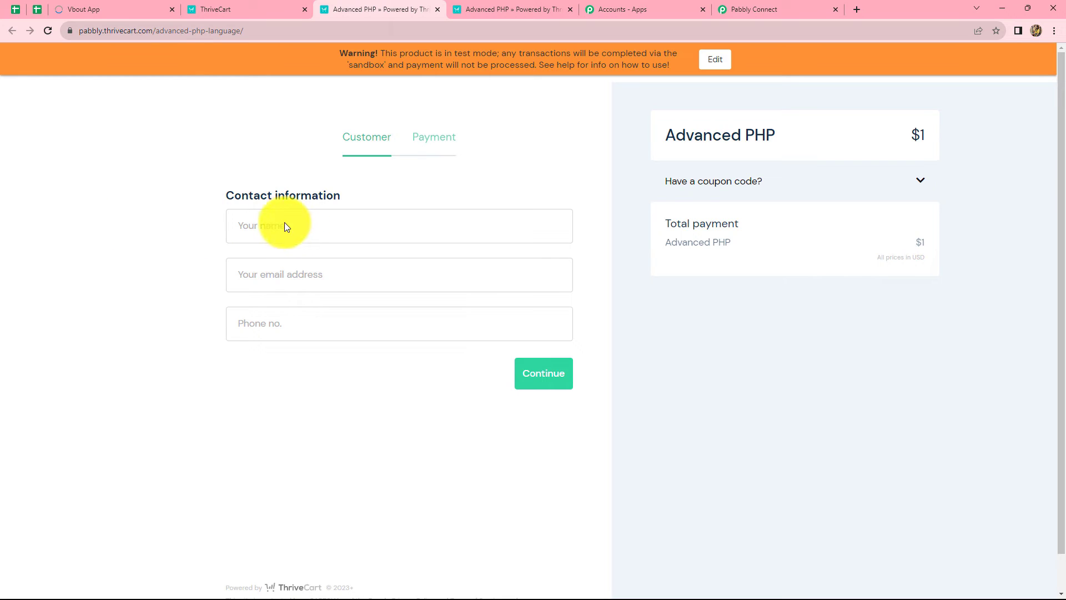
click(281, 222)
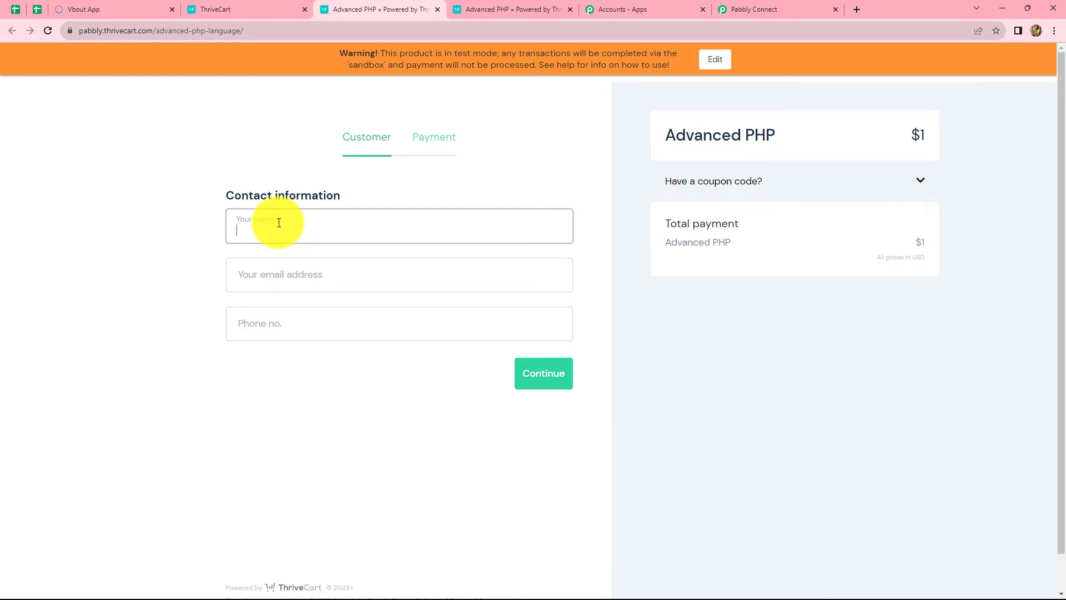
text(Dummy User)
click(279, 276)
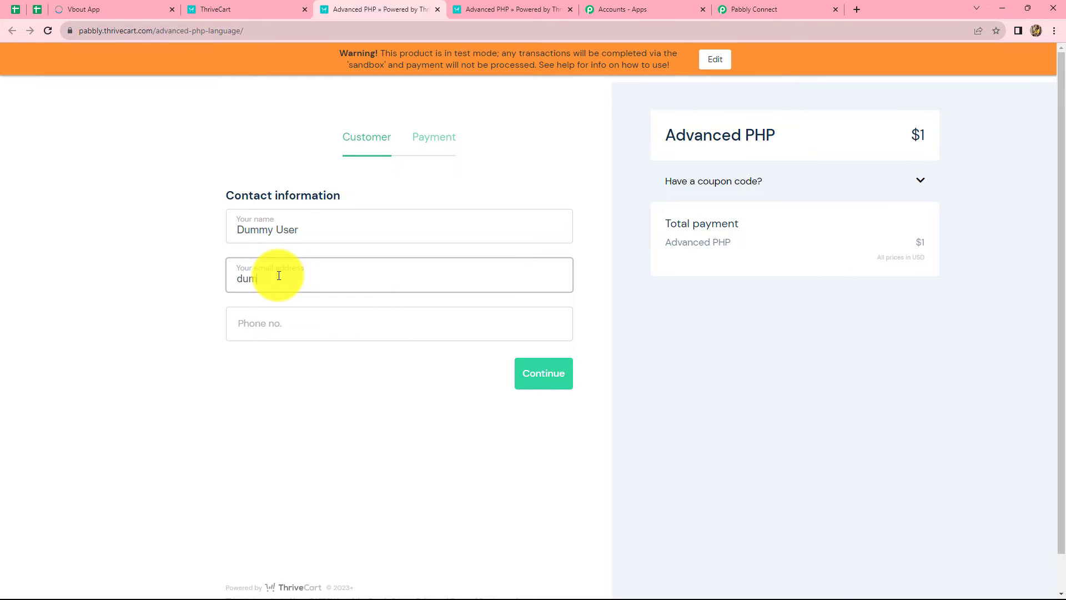
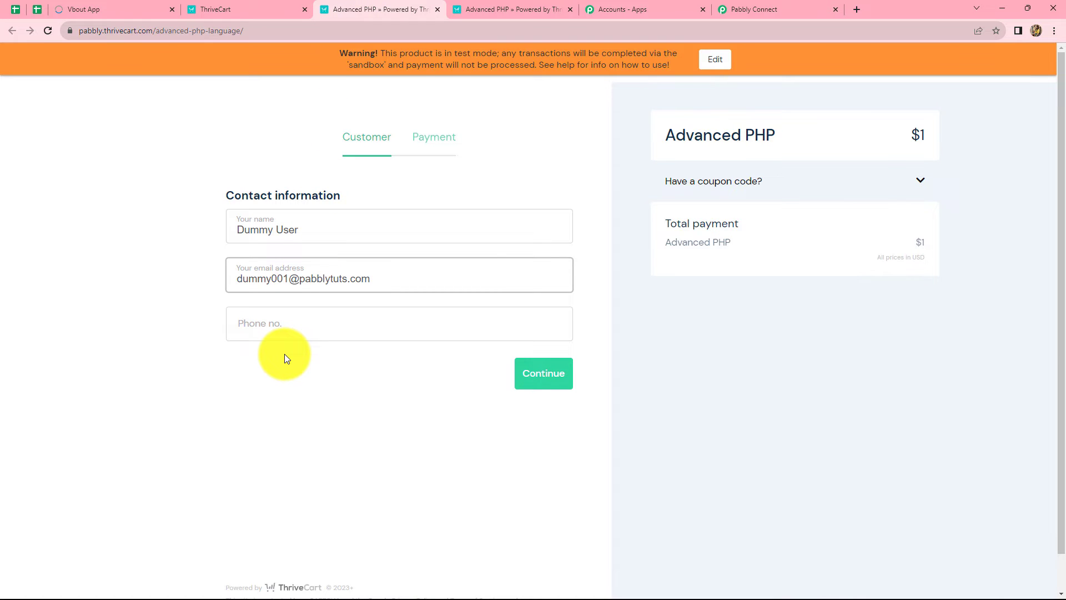
click(277, 320)
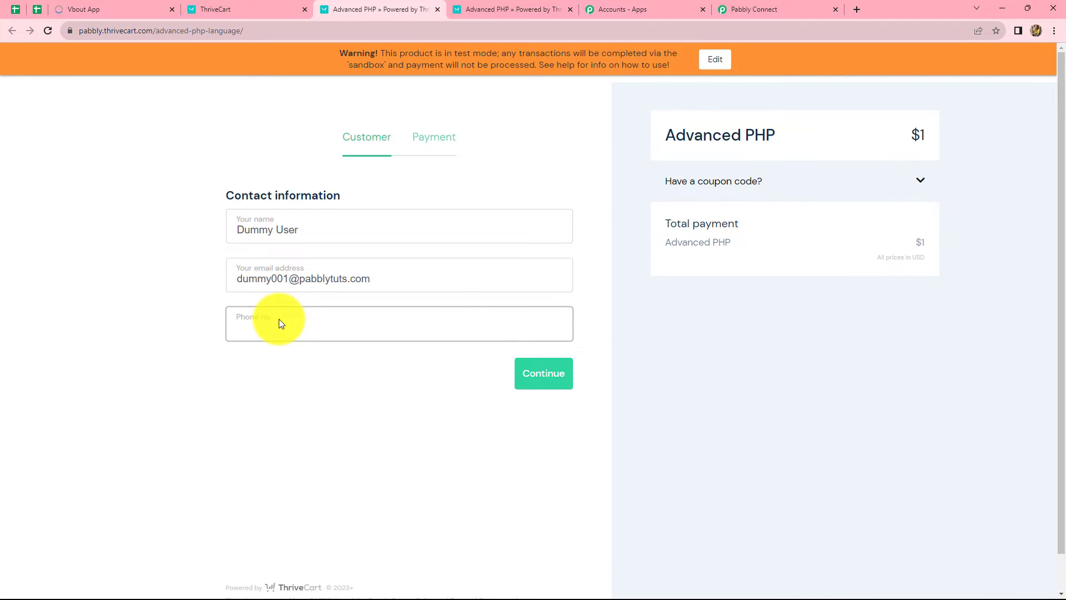
text(8989898989)
click(548, 381)
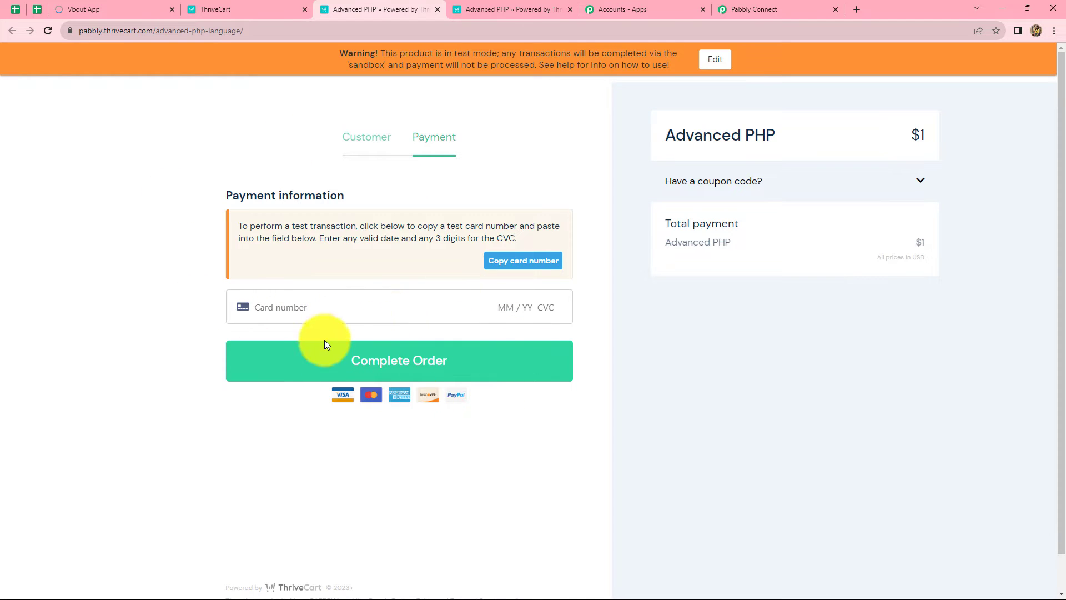
Pay the $1 Advanced PHP order using the copied test card, expiry 05/28 and its CVC
click(504, 264)
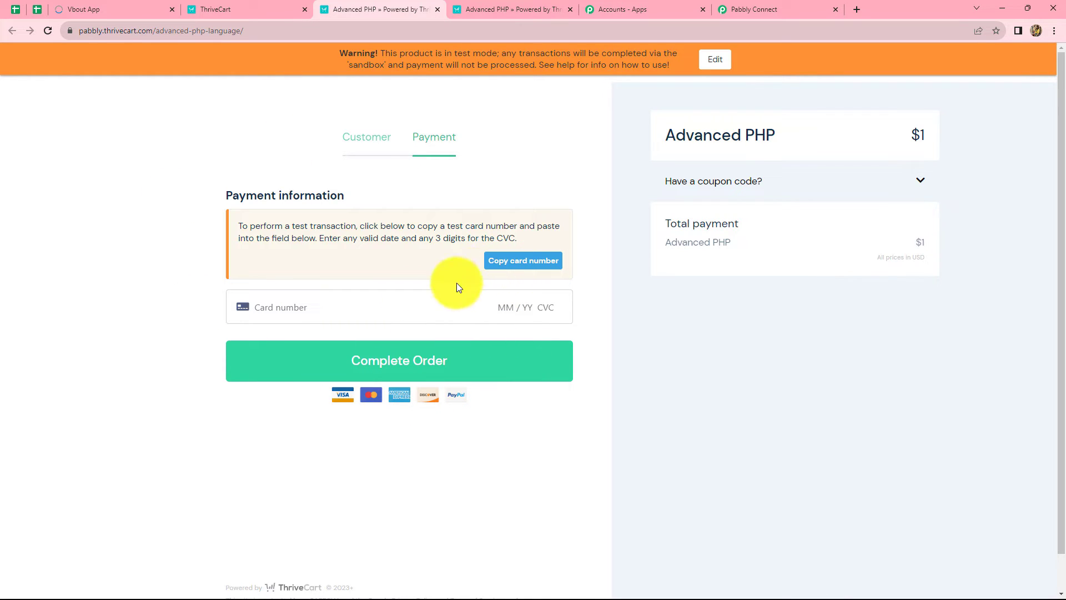
key(ctrl+v)
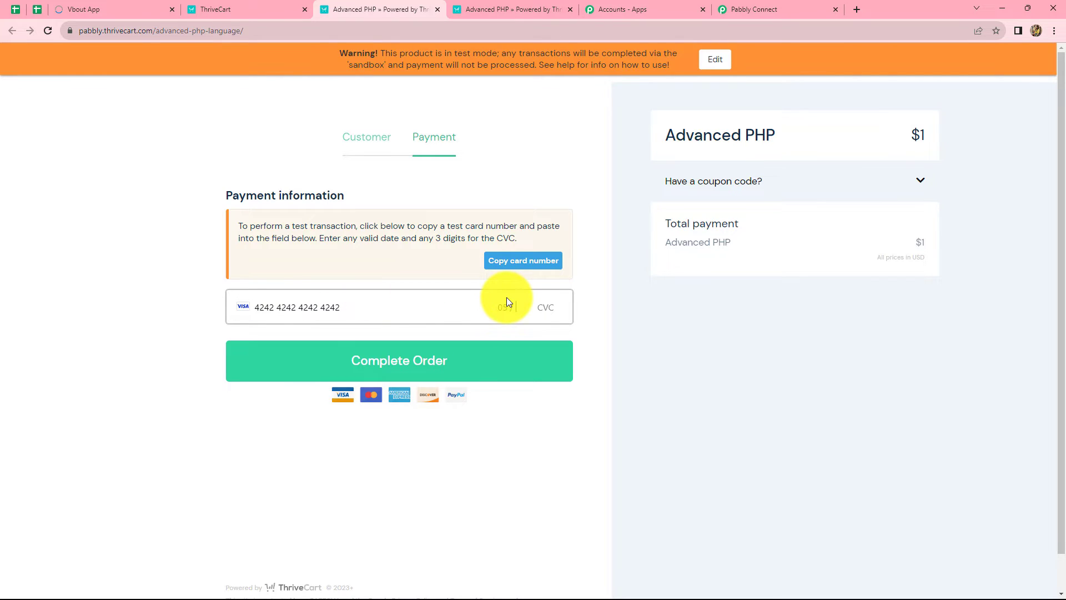
text(05 / 28 )
text(987)
click(390, 371)
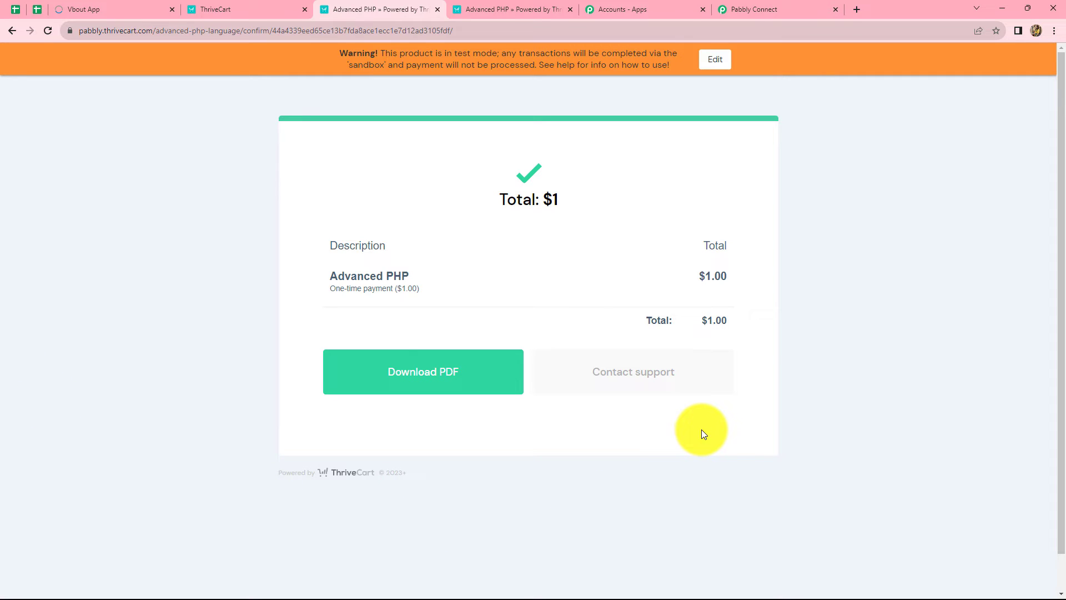
click(769, 8)
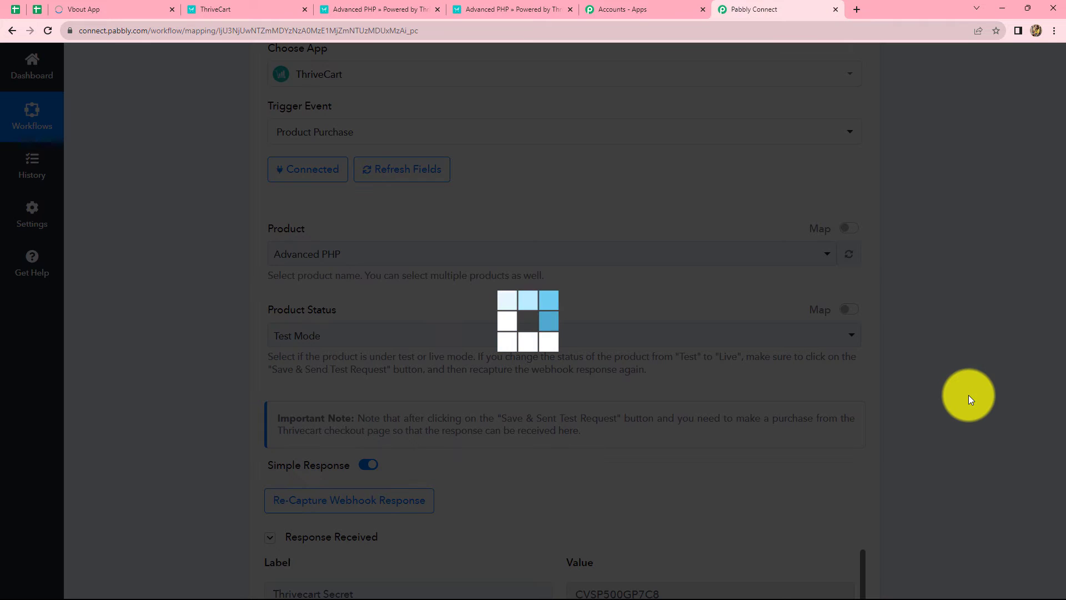
Scroll through the captured order.payment response fields for the Advanced PHP test order
scroll(968, 395, down, 3)
scroll(969, 389, down, 5)
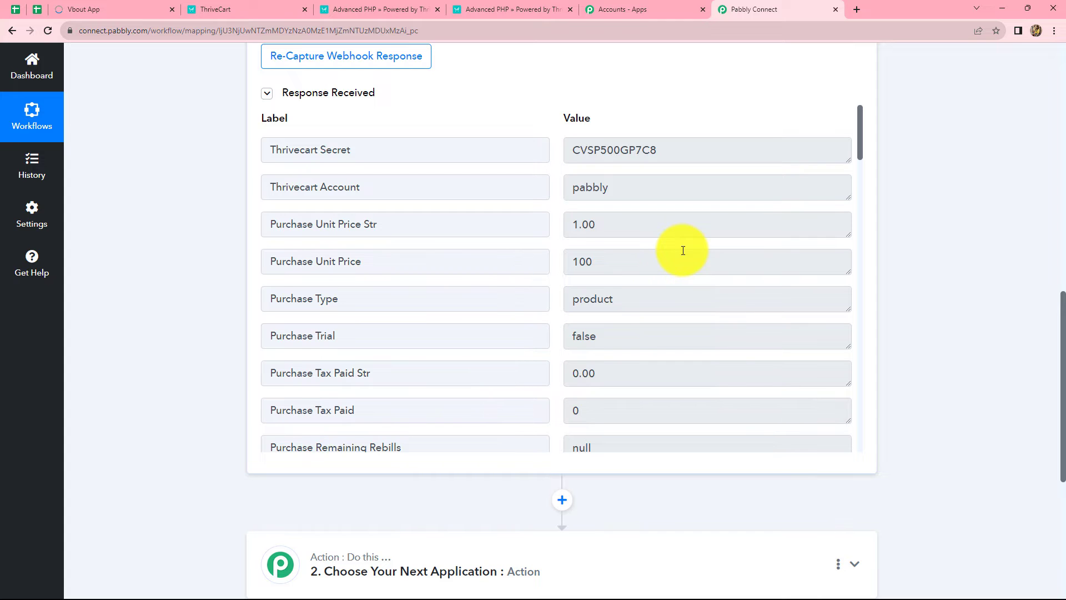
scroll(683, 250, down, 8)
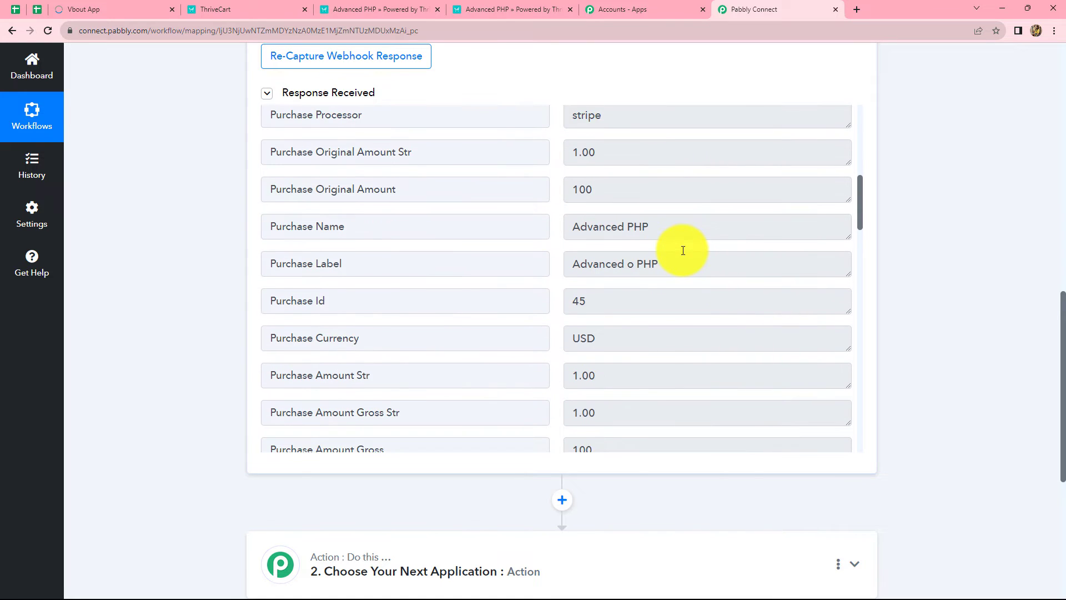
scroll(683, 251, down, 3)
scroll(683, 245, up, 2)
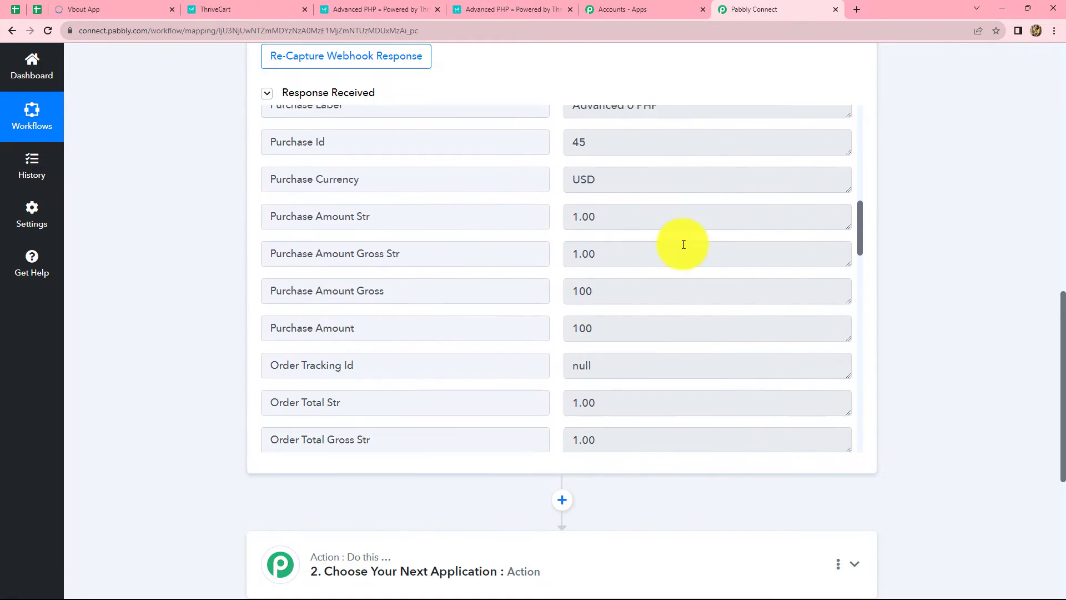
scroll(695, 212, down, 14)
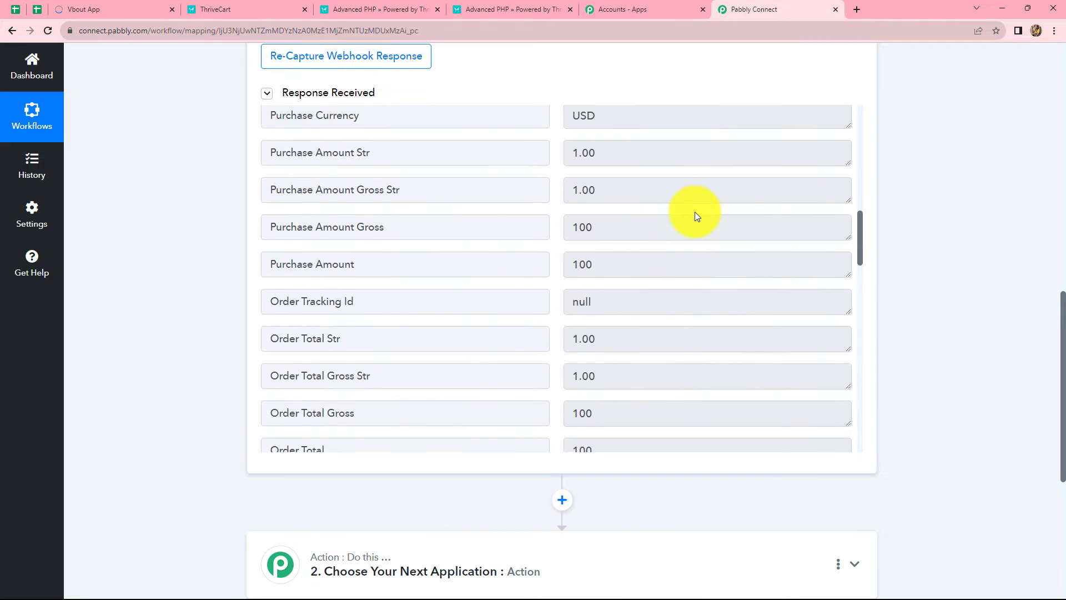
scroll(695, 212, down, 2)
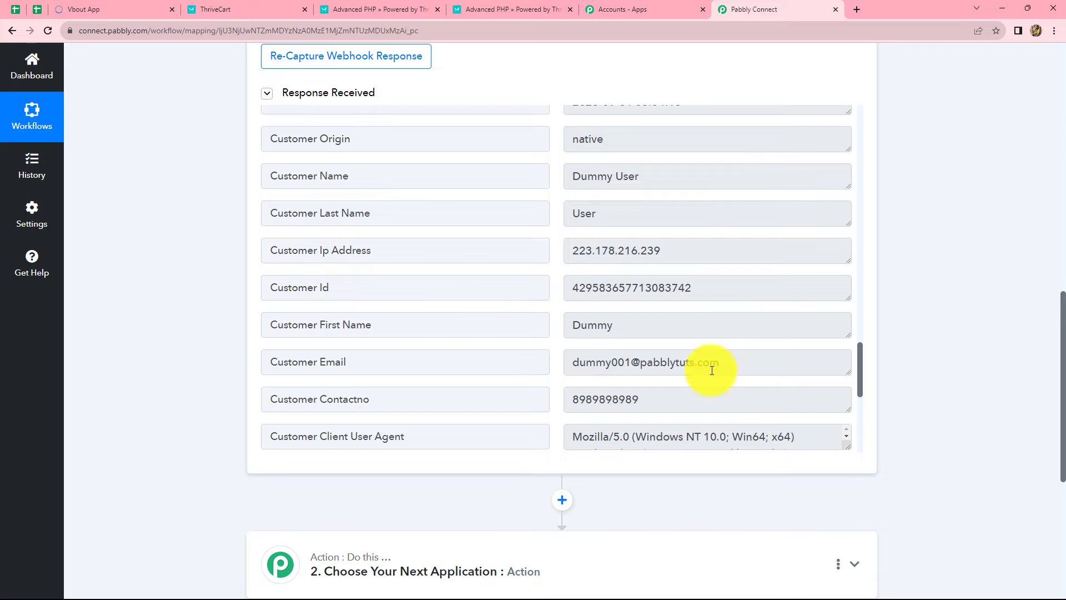
scroll(631, 311, down, 6)
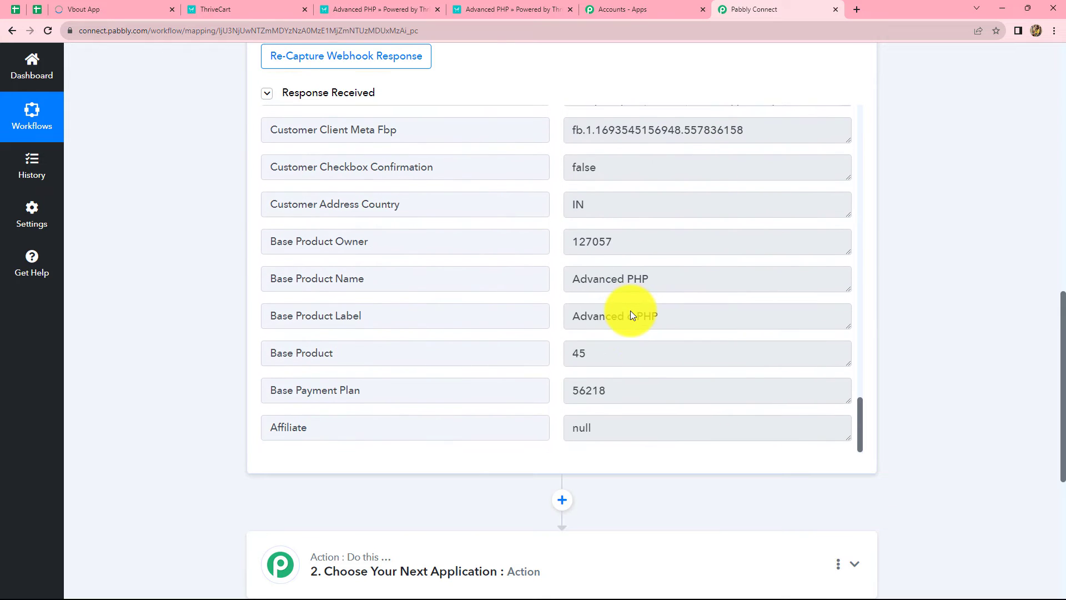
scroll(638, 301, up, 3)
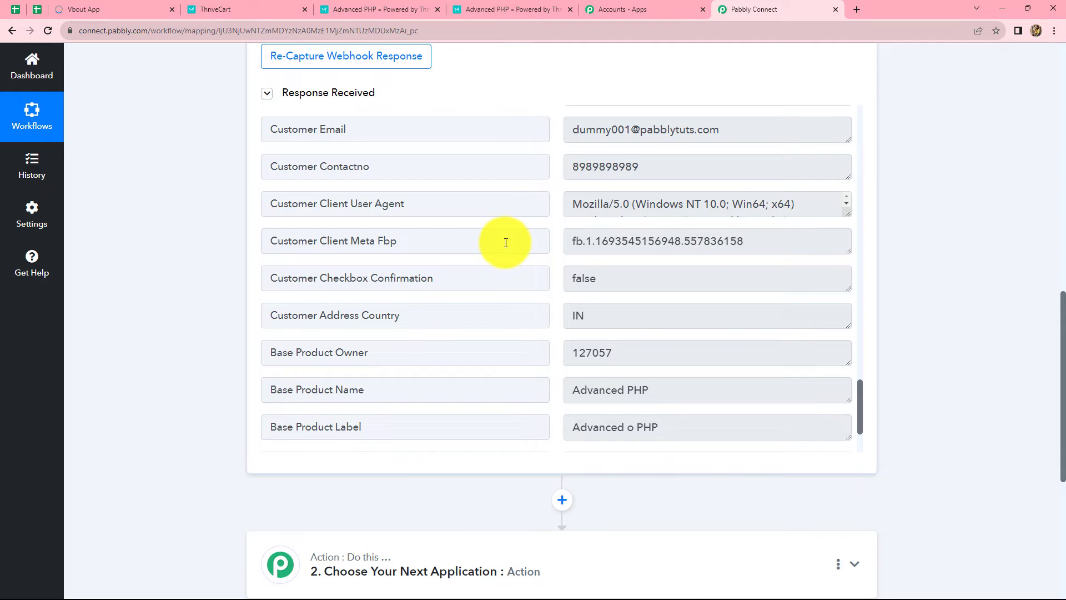
scroll(506, 243, up, 10)
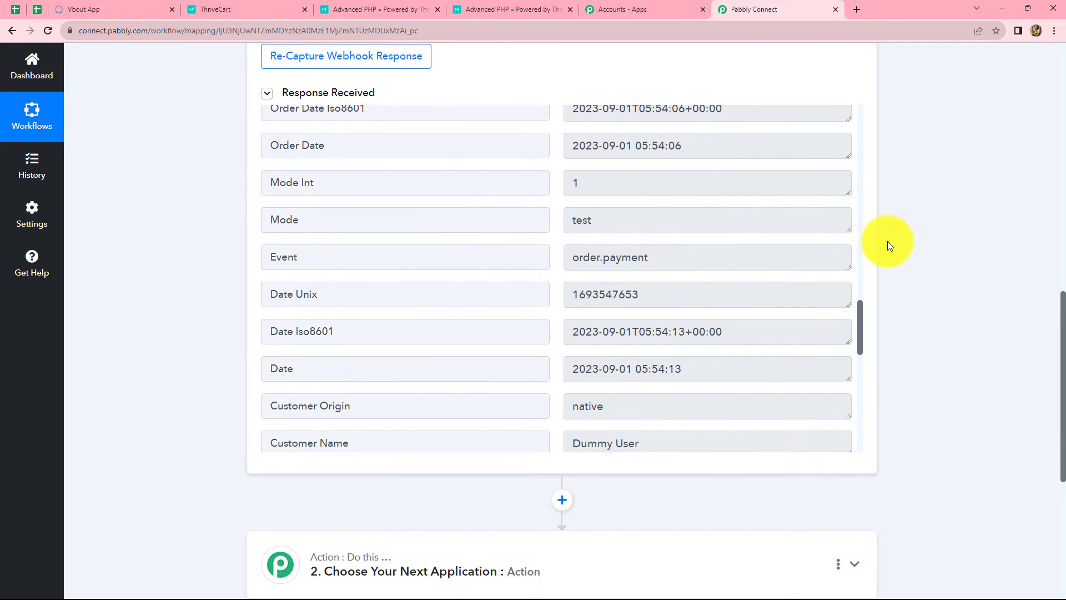
scroll(888, 243, up, 5)
scroll(705, 233, down, 4)
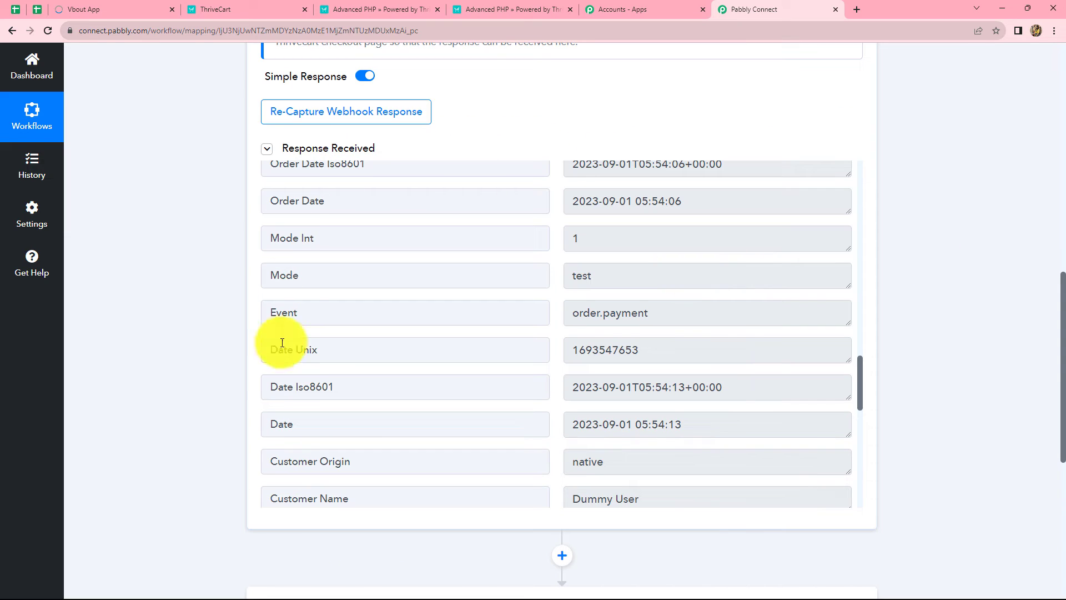
scroll(903, 244, down, 4)
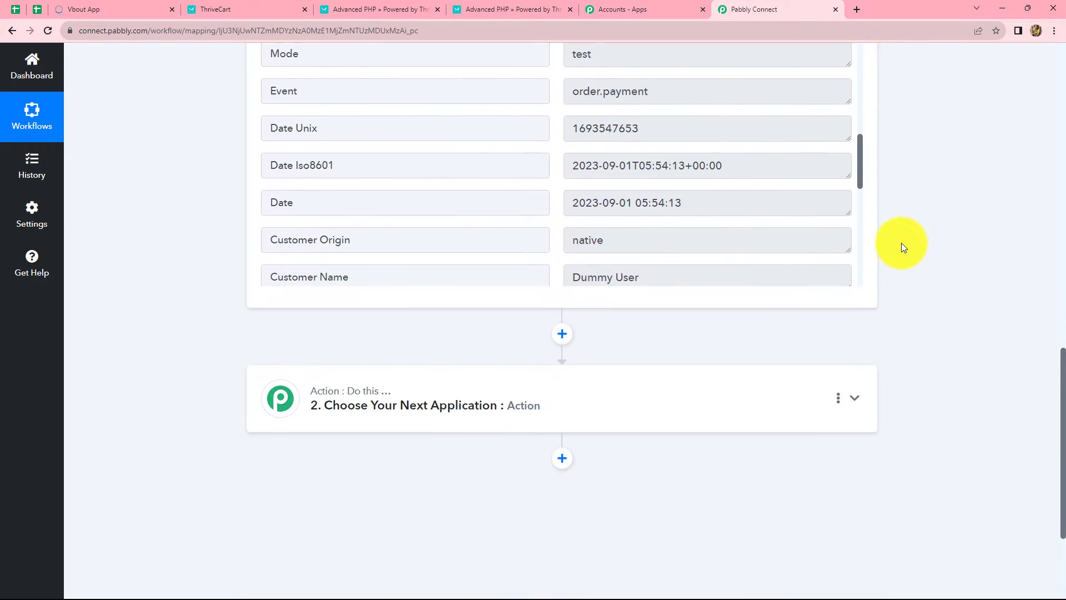
scroll(816, 231, up, 5)
scroll(698, 181, up, 3)
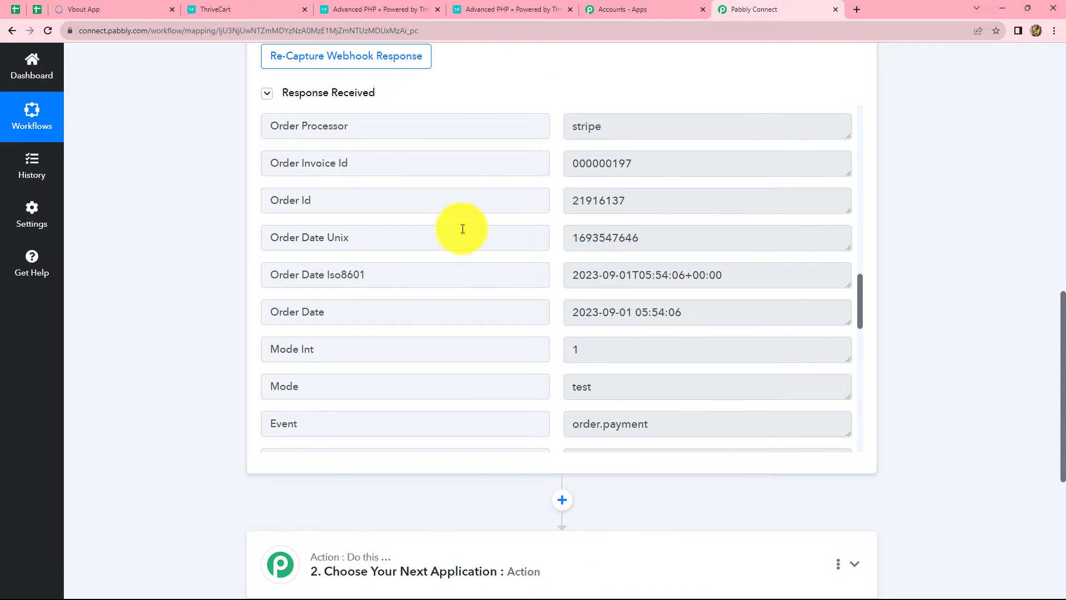
scroll(887, 206, down, 4)
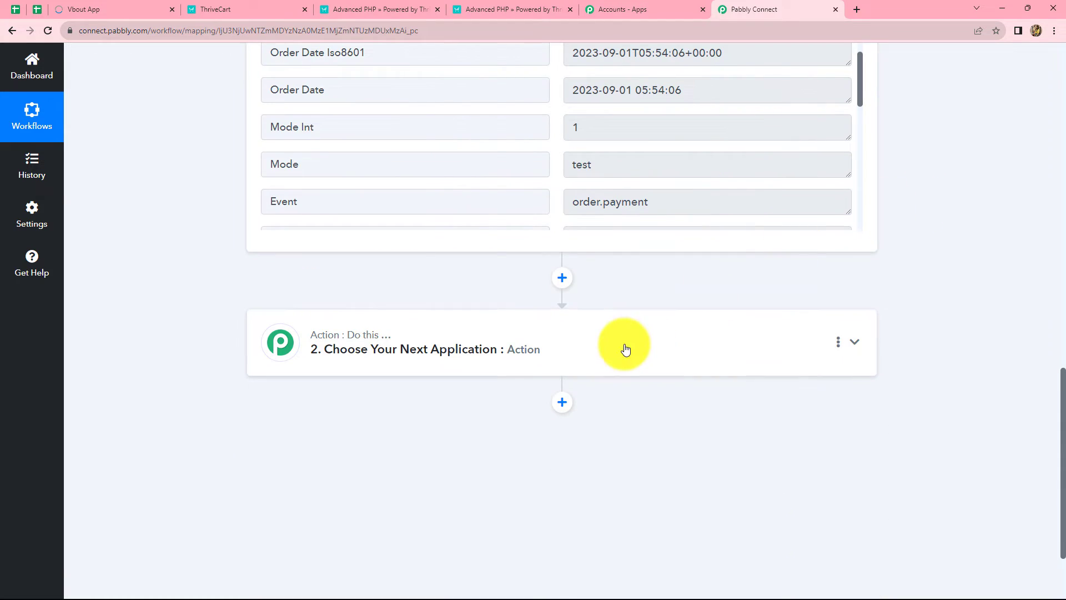
Set step 2 to Vbout with the Add Contact to List event and begin connecting an account
click(515, 343)
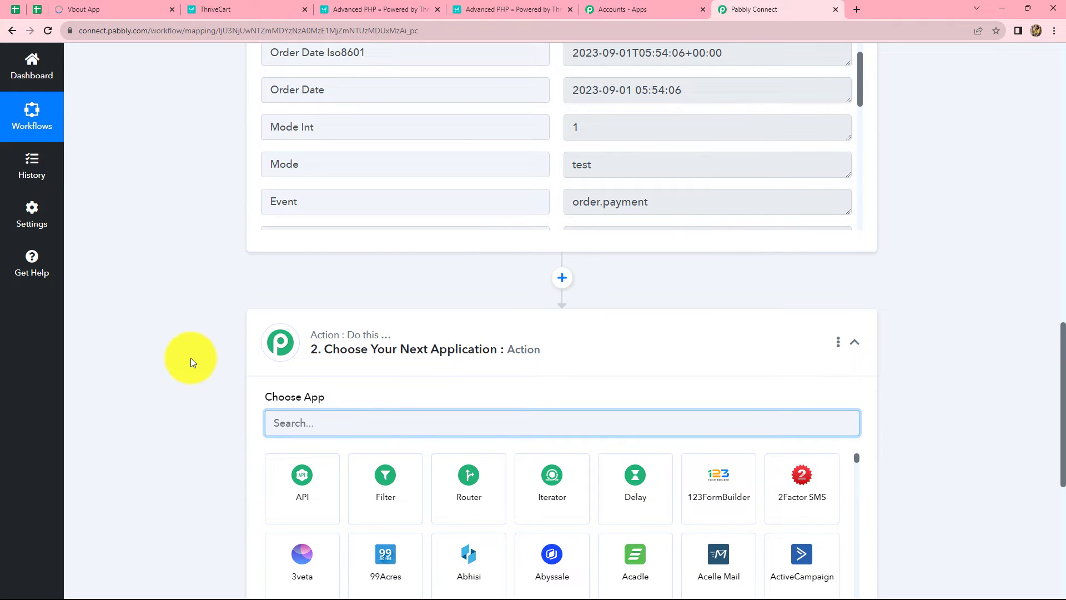
text(Vb)
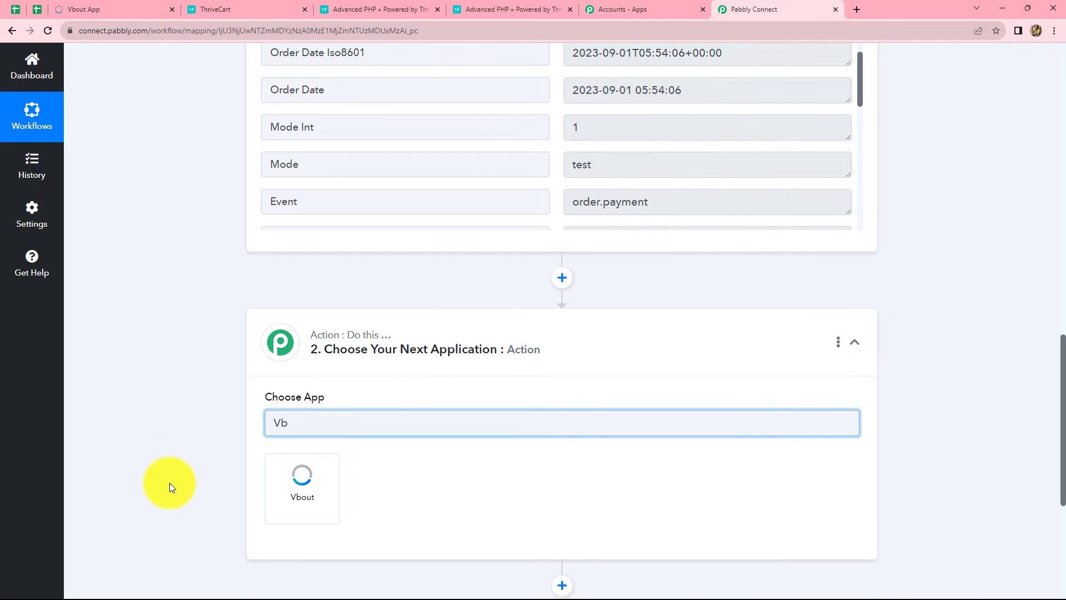
click(307, 482)
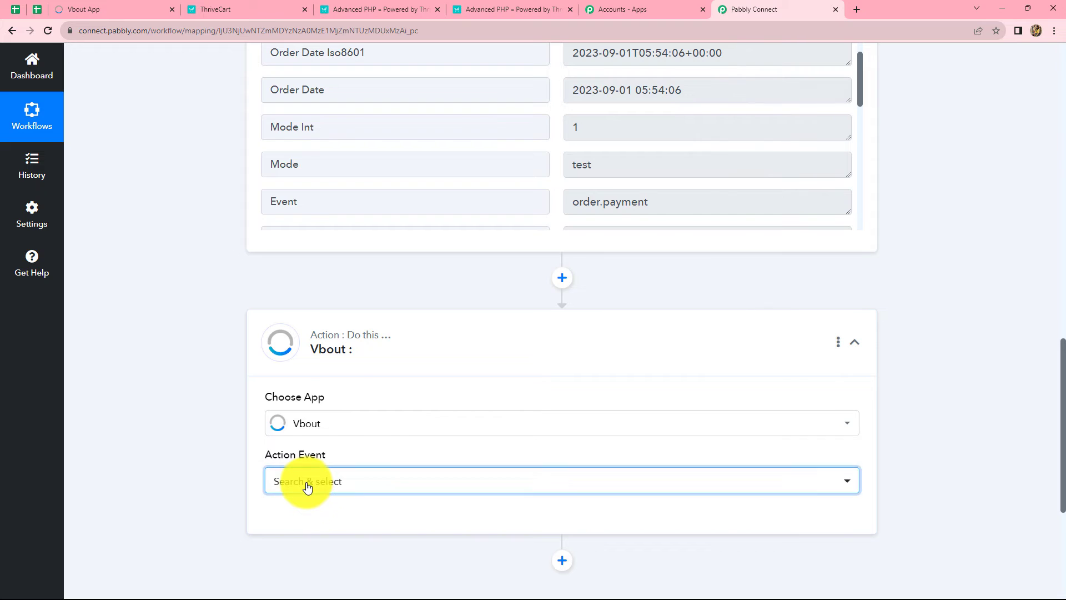
click(307, 483)
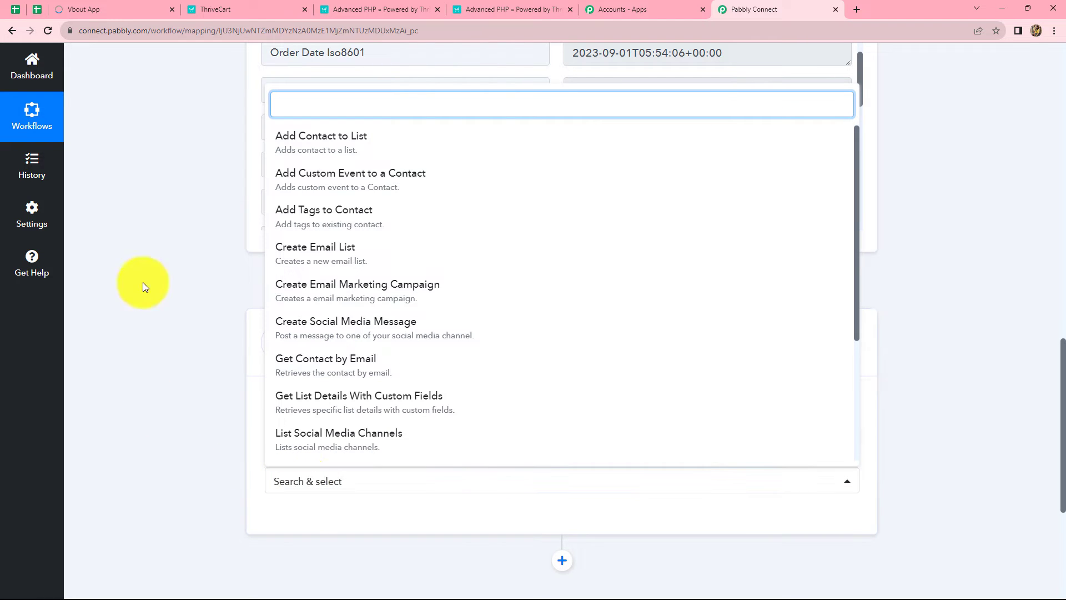
click(349, 148)
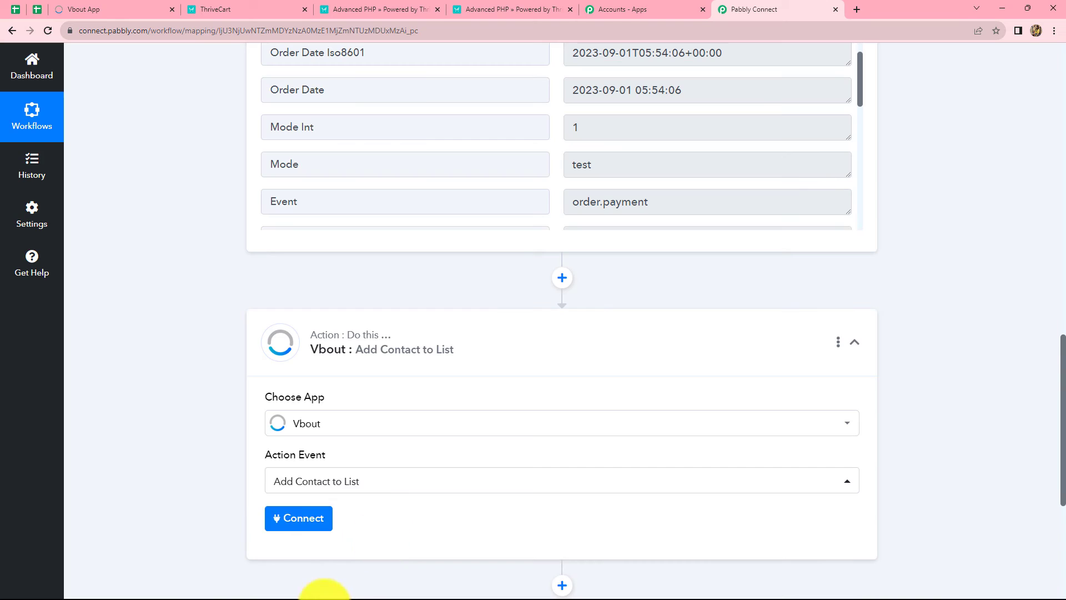
click(283, 518)
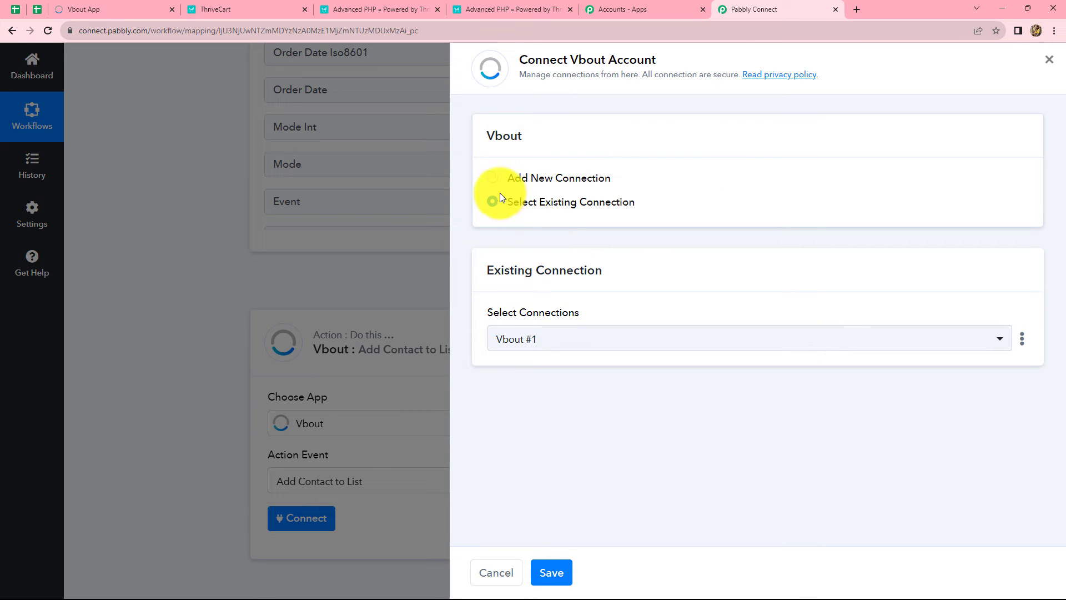
Start a new Vbout #2 connection and switch to Vbout to find the API key
click(495, 182)
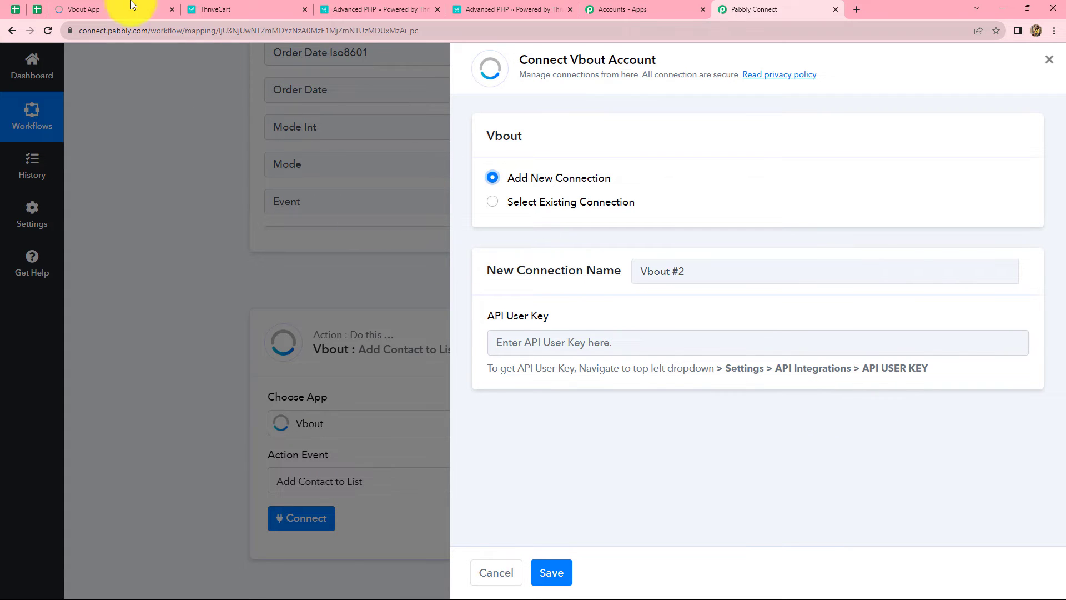
click(91, 9)
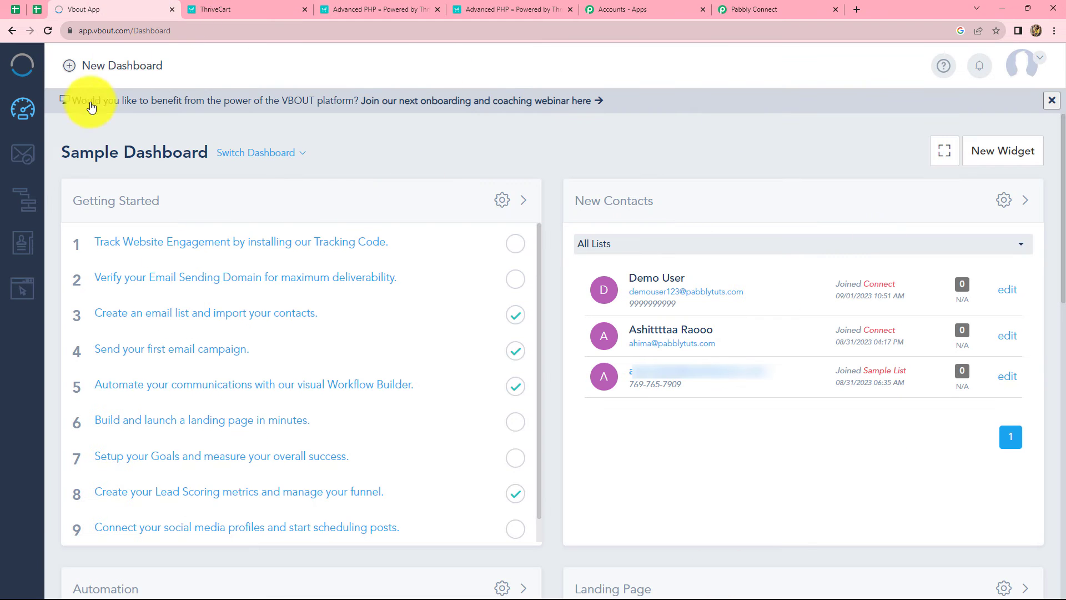
Reveal and select the API User Key under Vbout Settings > API Integrations
click(1033, 63)
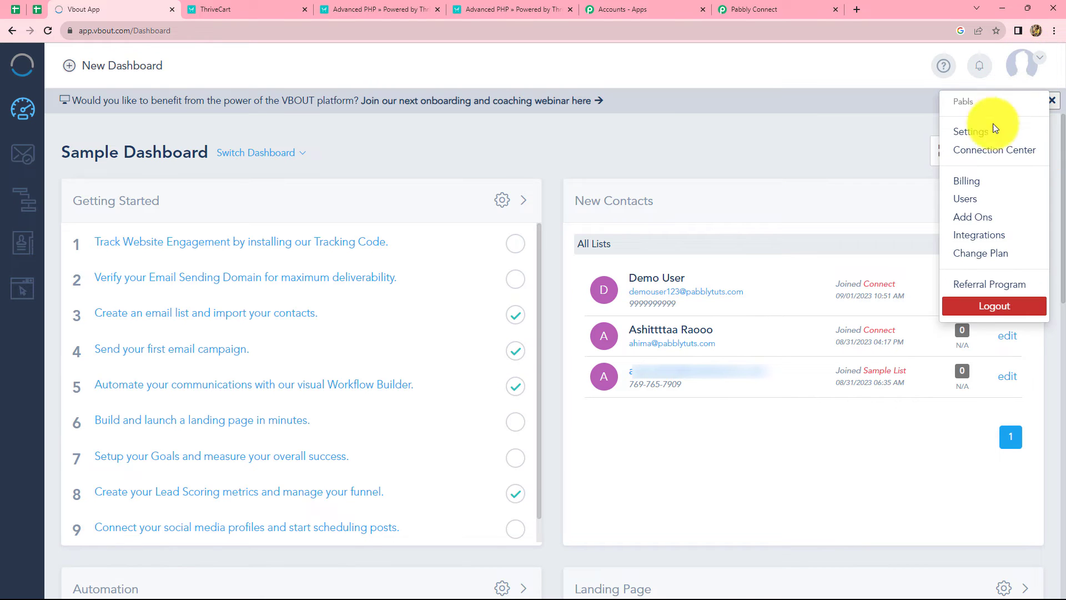
click(971, 132)
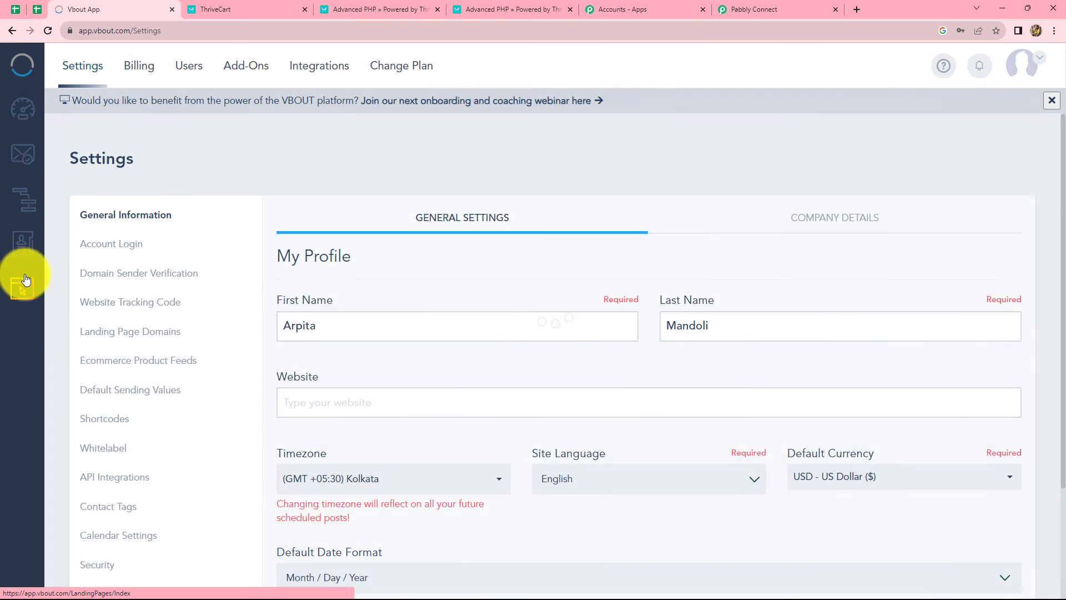
scroll(127, 370, down, 2)
click(126, 367)
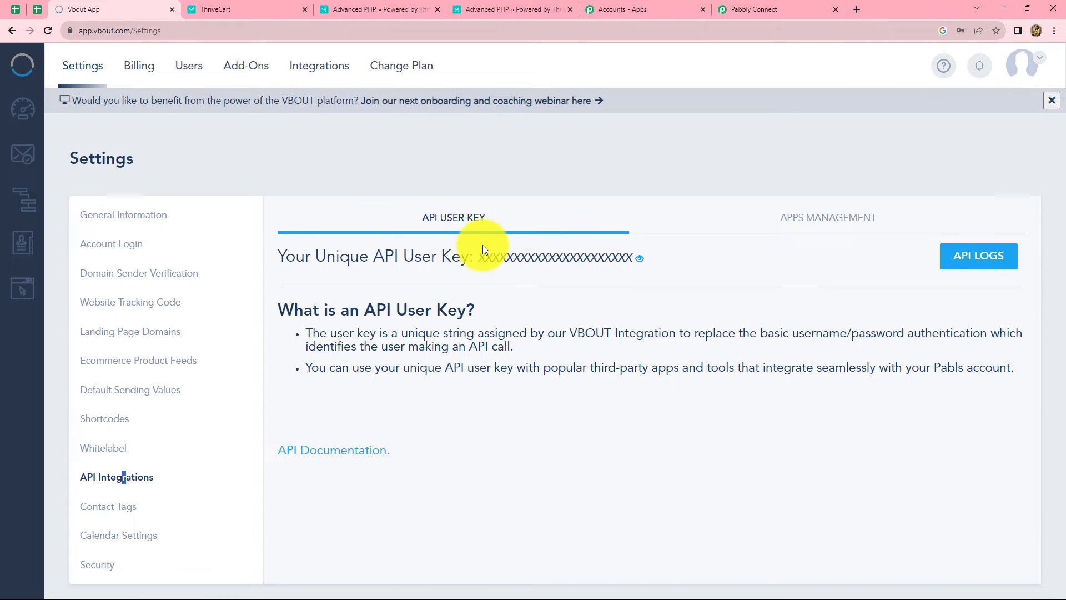
click(640, 260)
drag(631, 256, 493, 250)
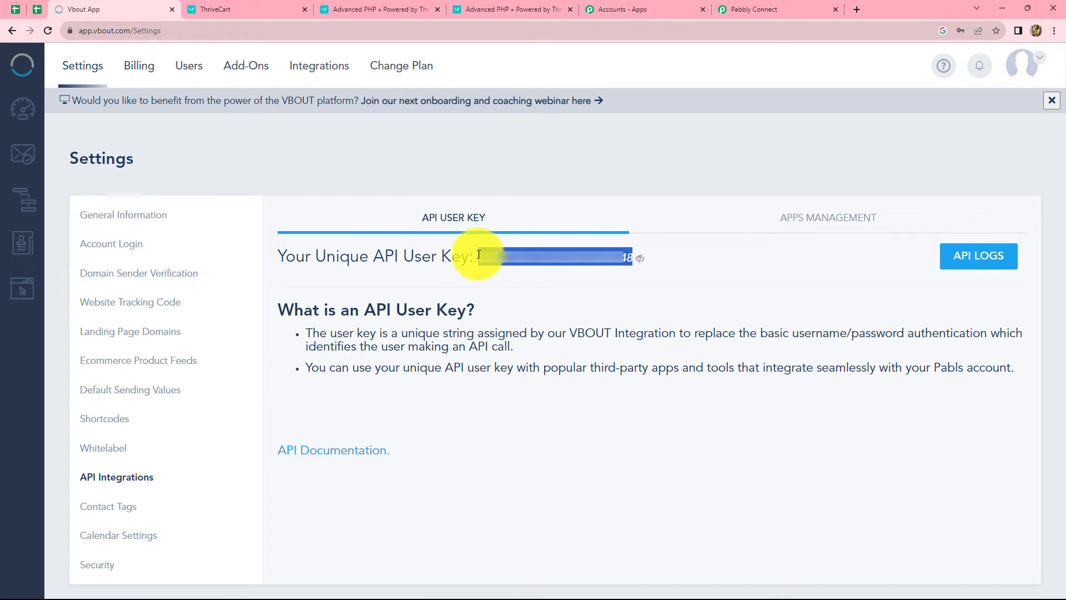
click(744, 9)
click(650, 335)
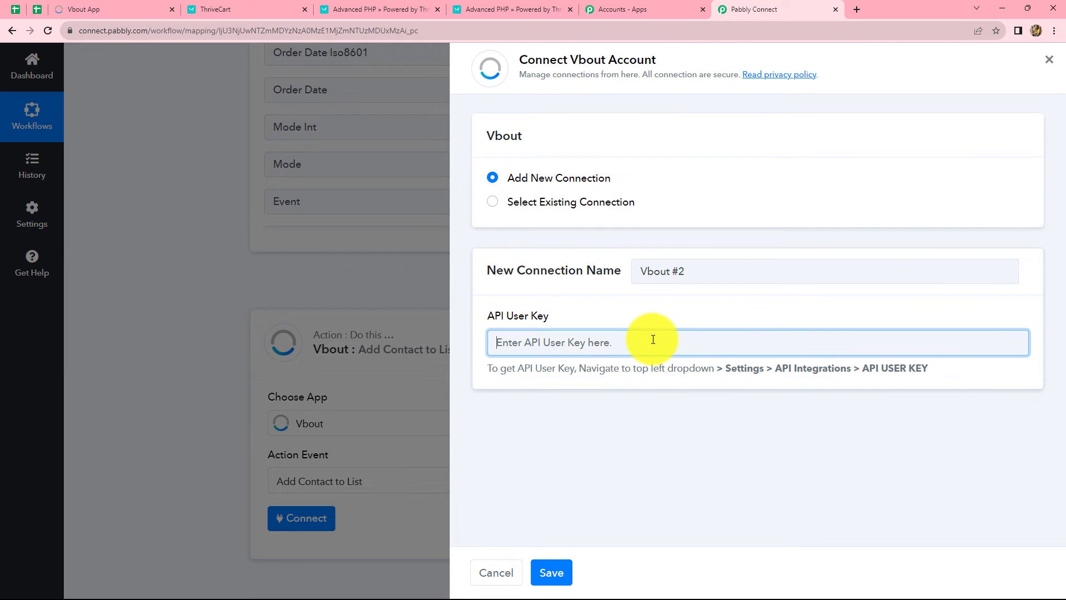
Save the Vbout connection with the pasted API key and pick the Connect list as List ID
key(ctrl+v)
click(549, 572)
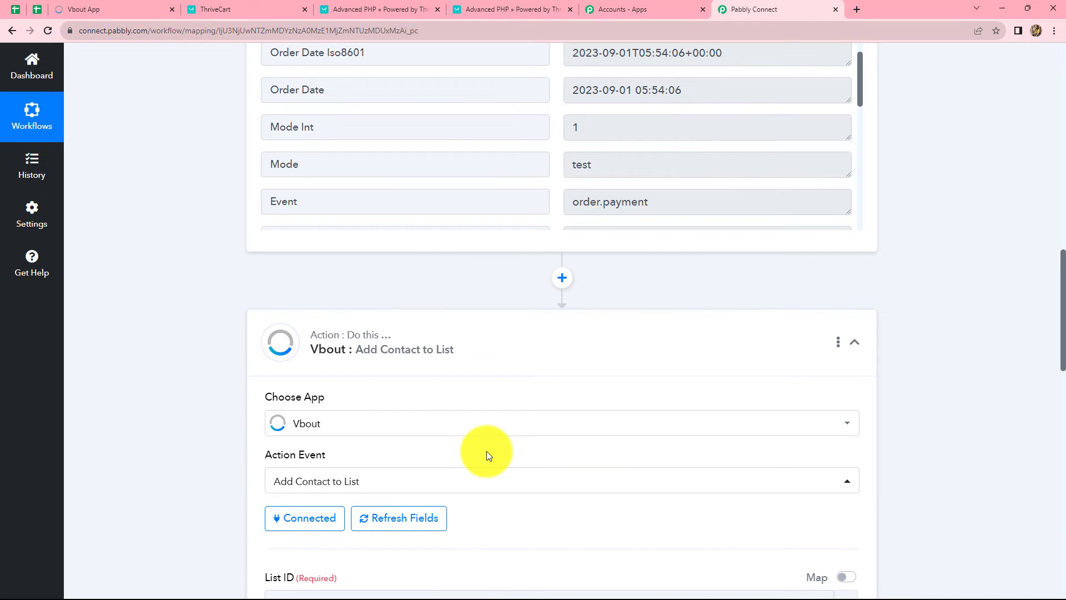
scroll(487, 451, down, 3)
scroll(487, 451, down, 3)
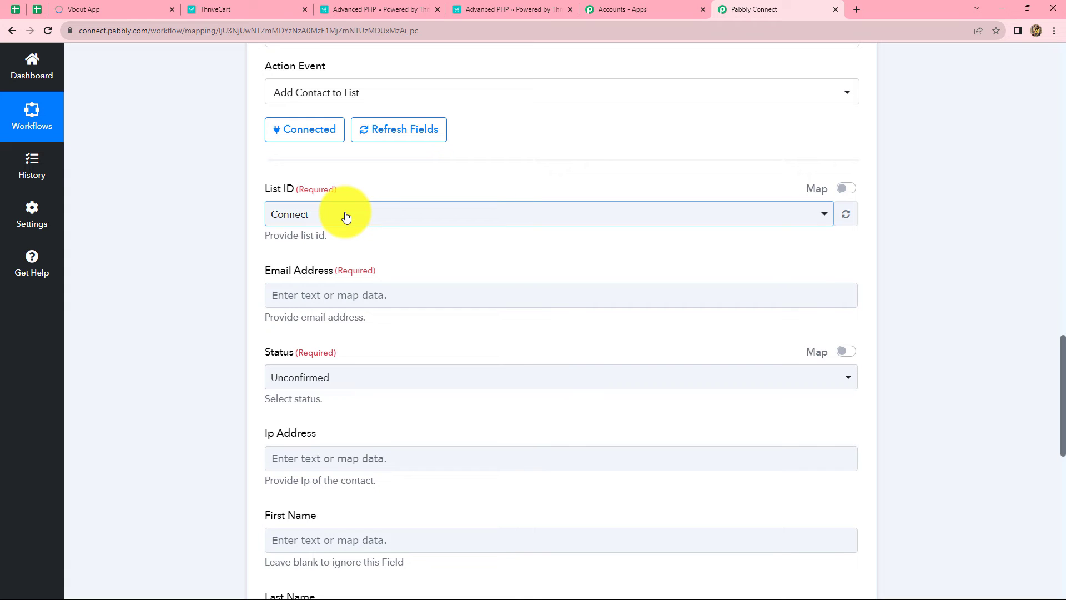
click(346, 216)
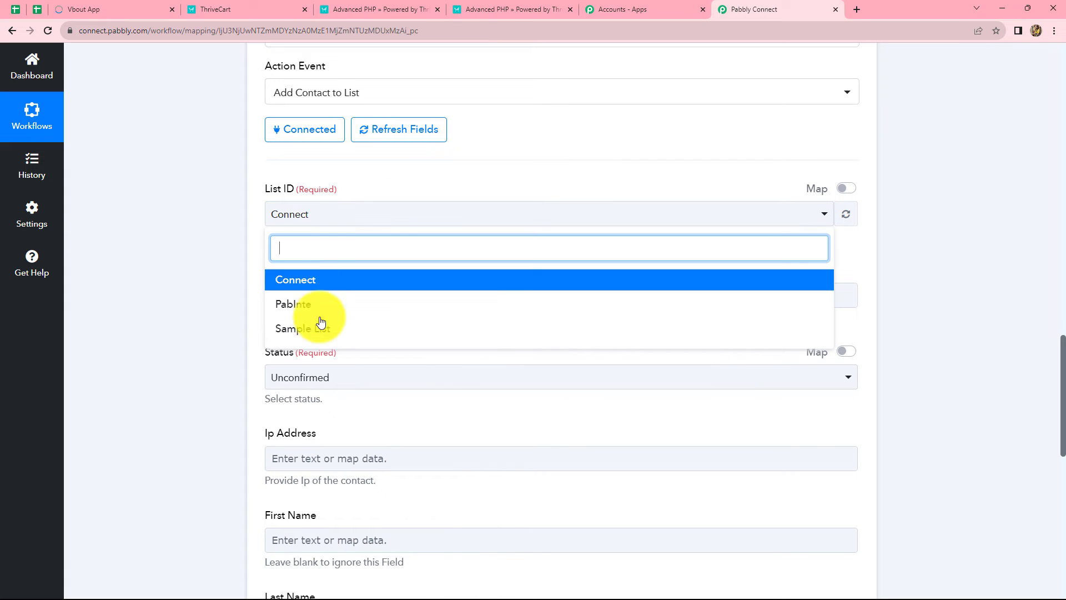
click(111, 8)
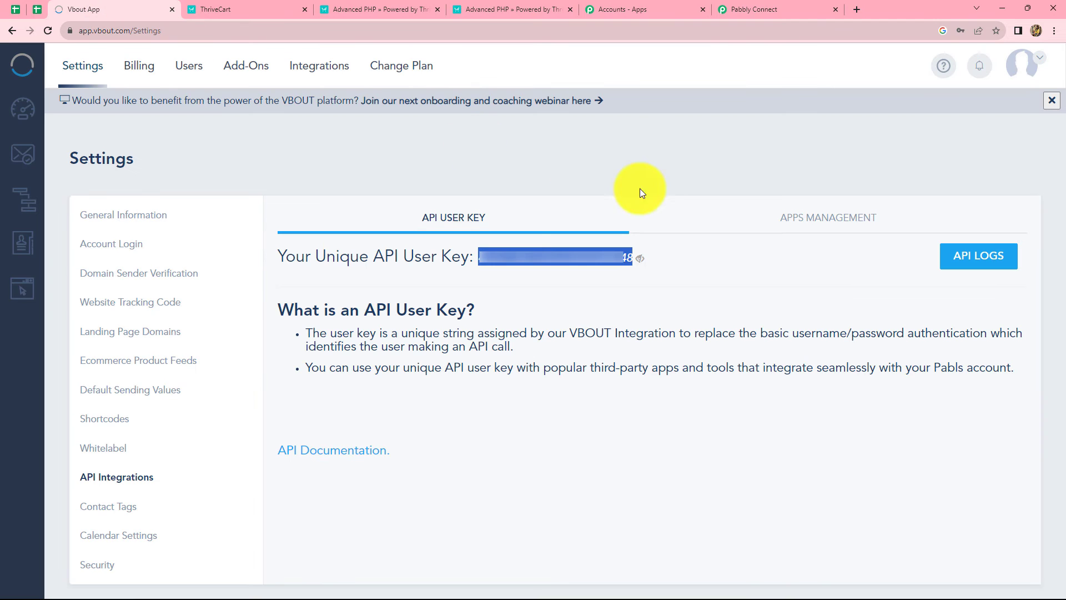
click(19, 71)
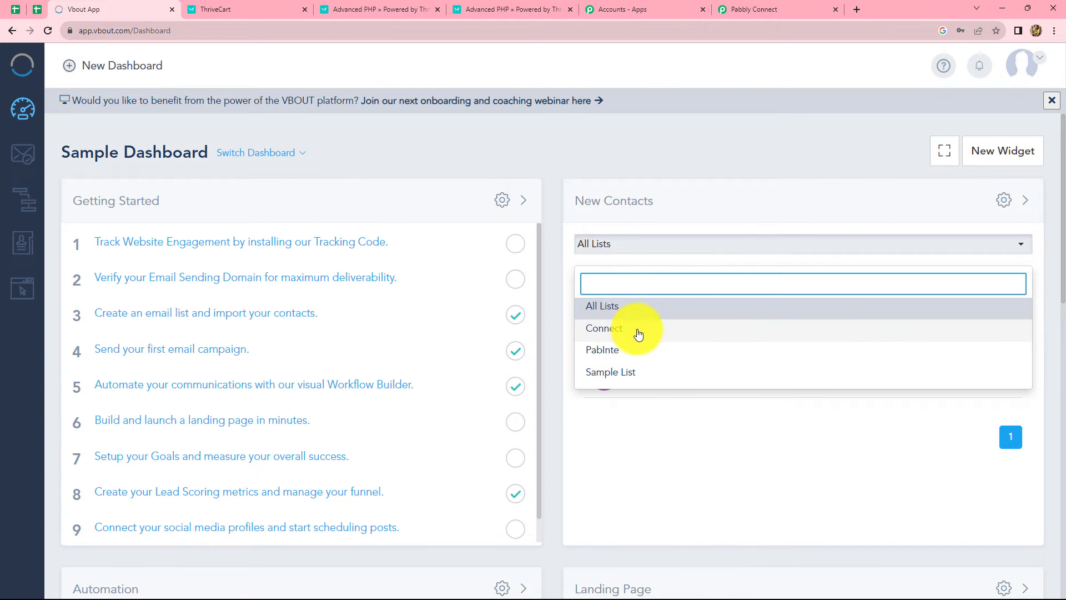
click(768, 7)
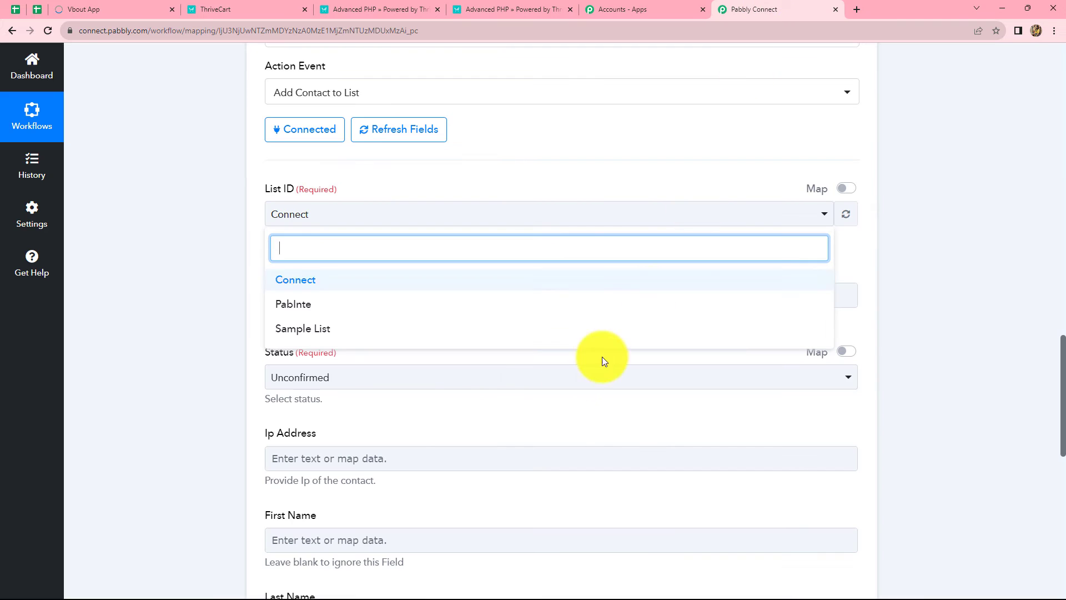
click(317, 281)
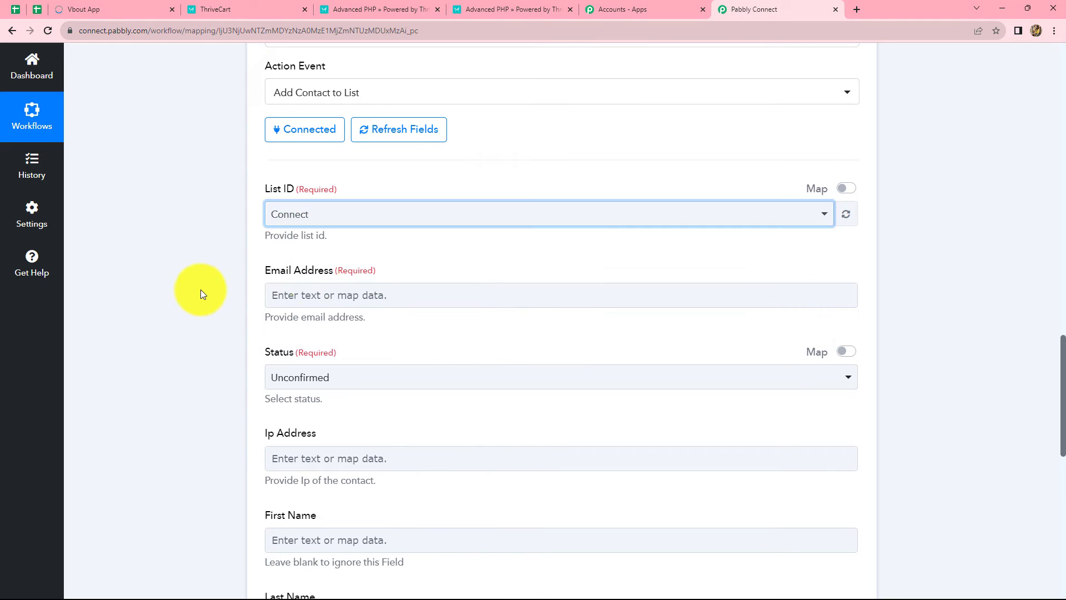
Map ThriveCart's Customer Email into the Vbout Email Address field
click(347, 295)
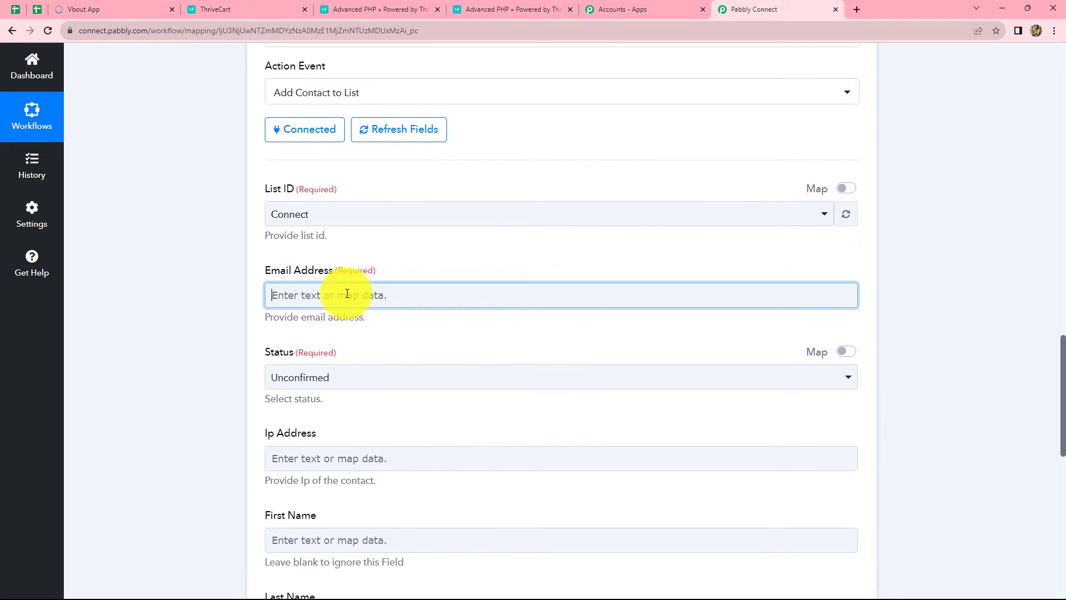
click(169, 334)
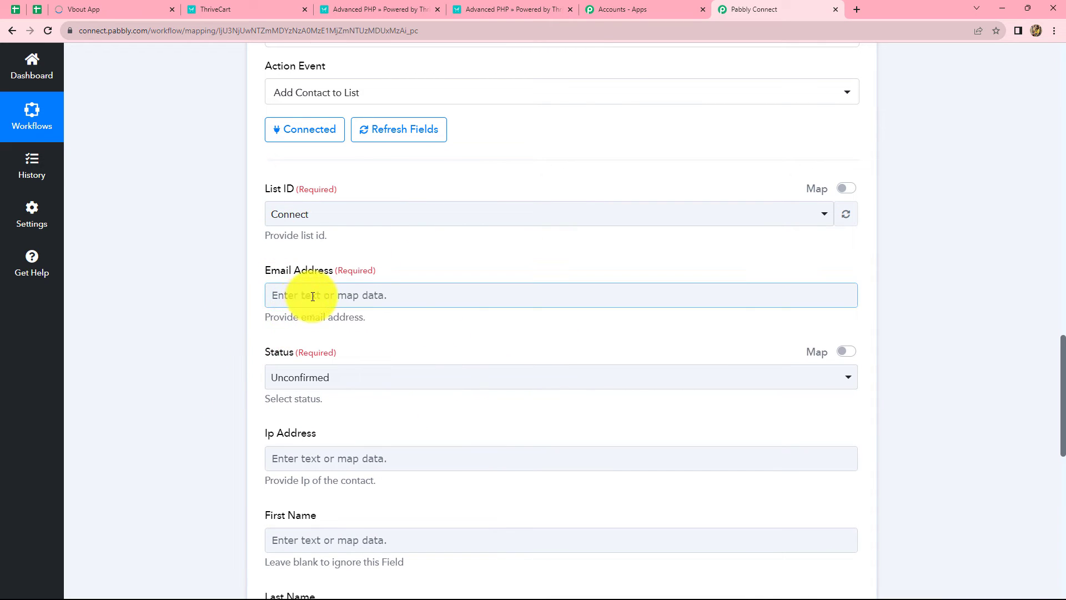
scroll(313, 296, down, 2)
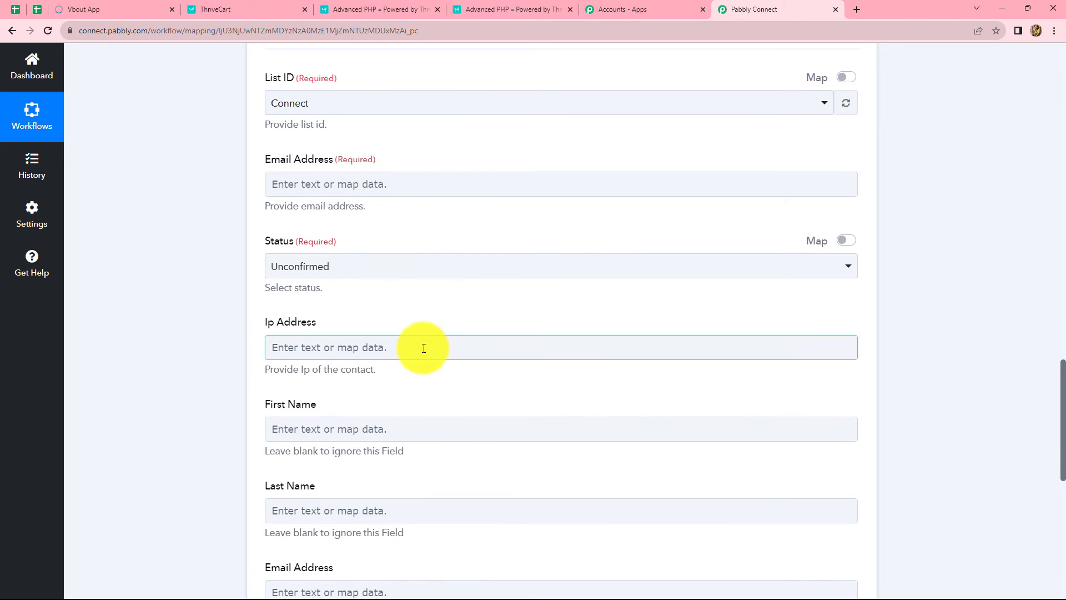
scroll(424, 348, up, 12)
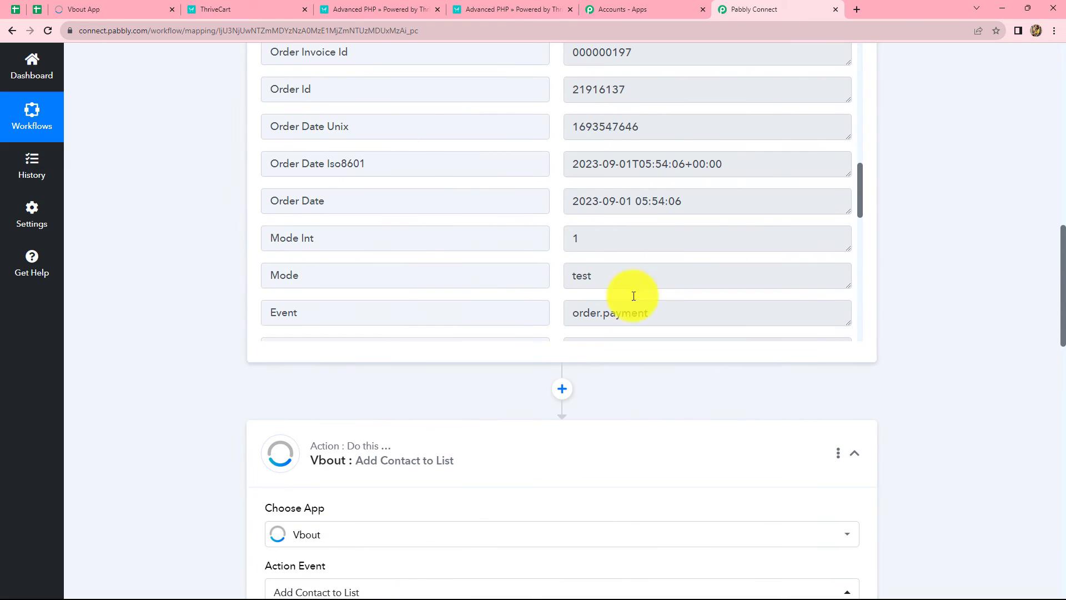
scroll(964, 278, up, 3)
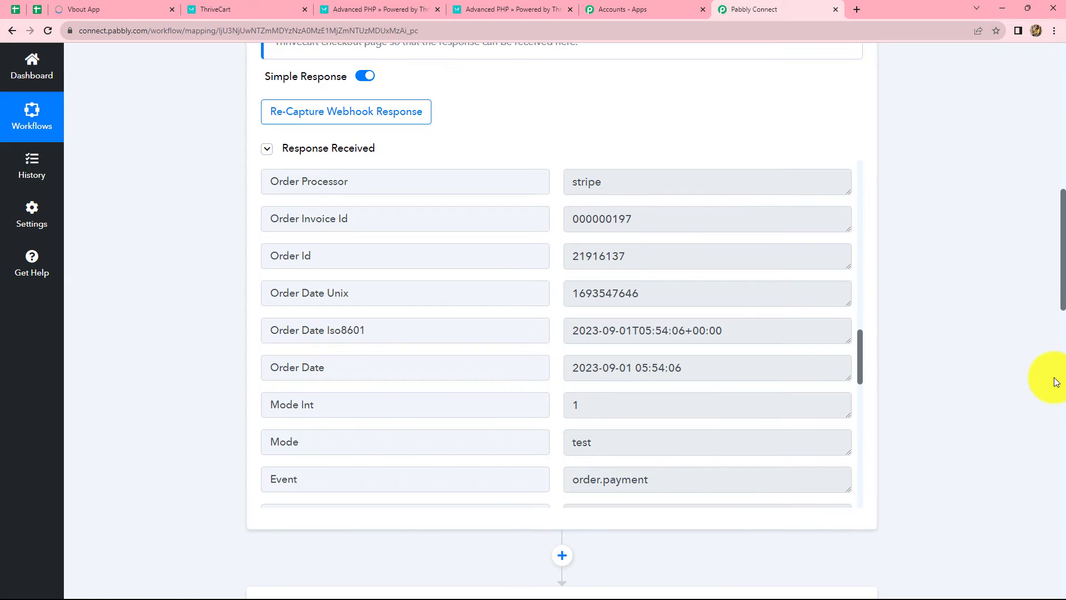
scroll(1056, 383, down, 11)
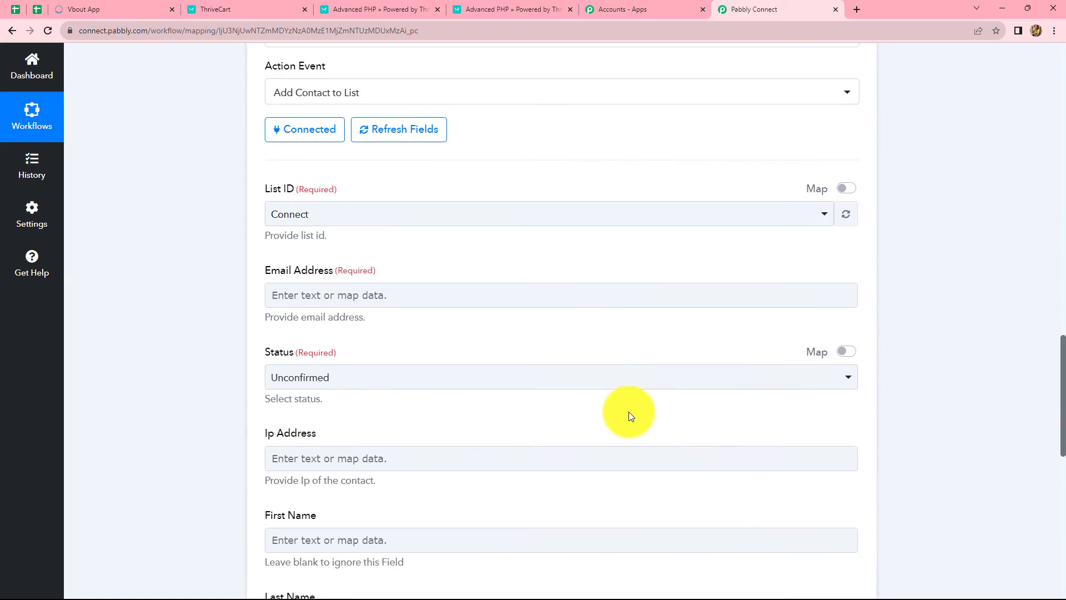
scroll(631, 417, down, 2)
click(527, 186)
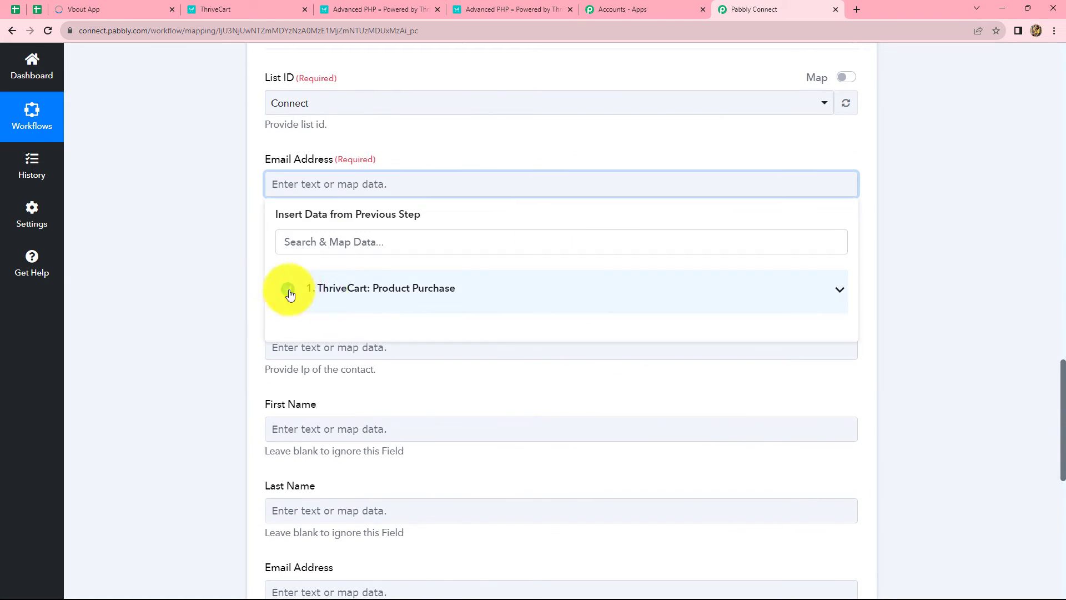
click(382, 293)
scroll(448, 418, down, 3)
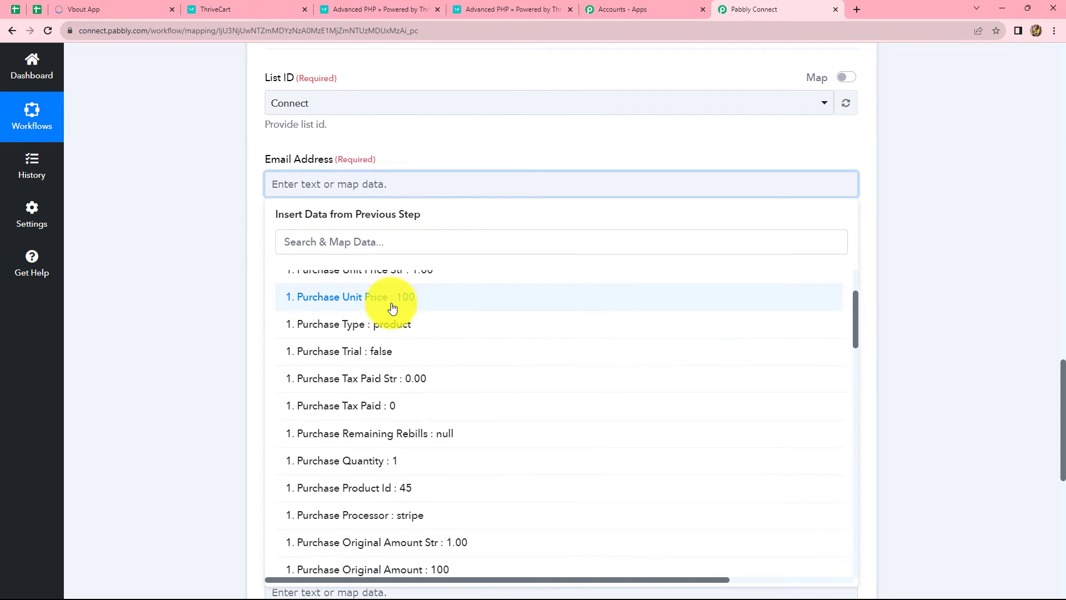
scroll(412, 486, down, 4)
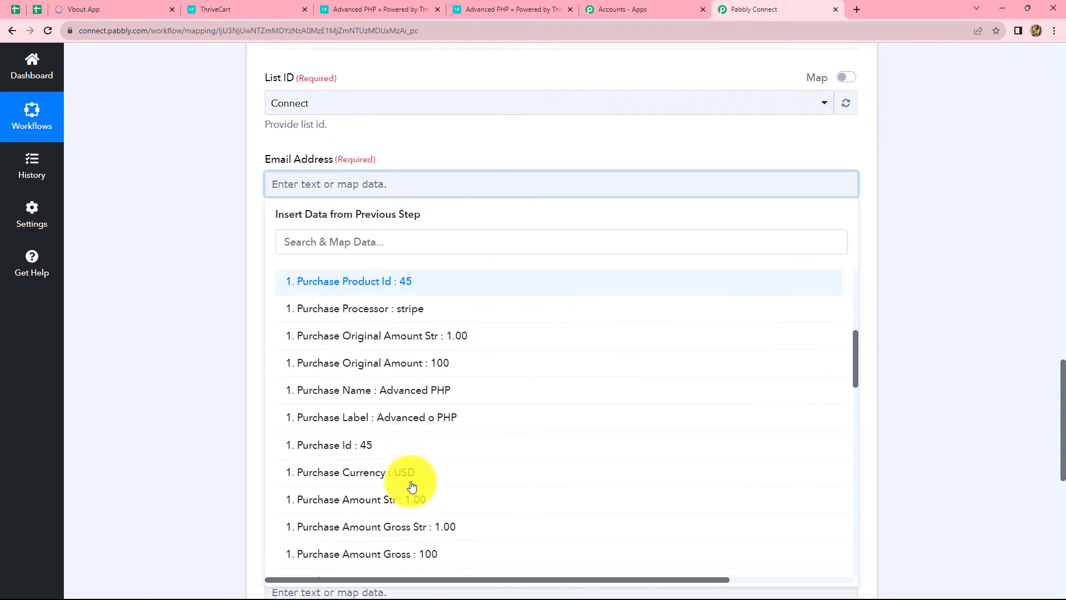
scroll(412, 487, down, 15)
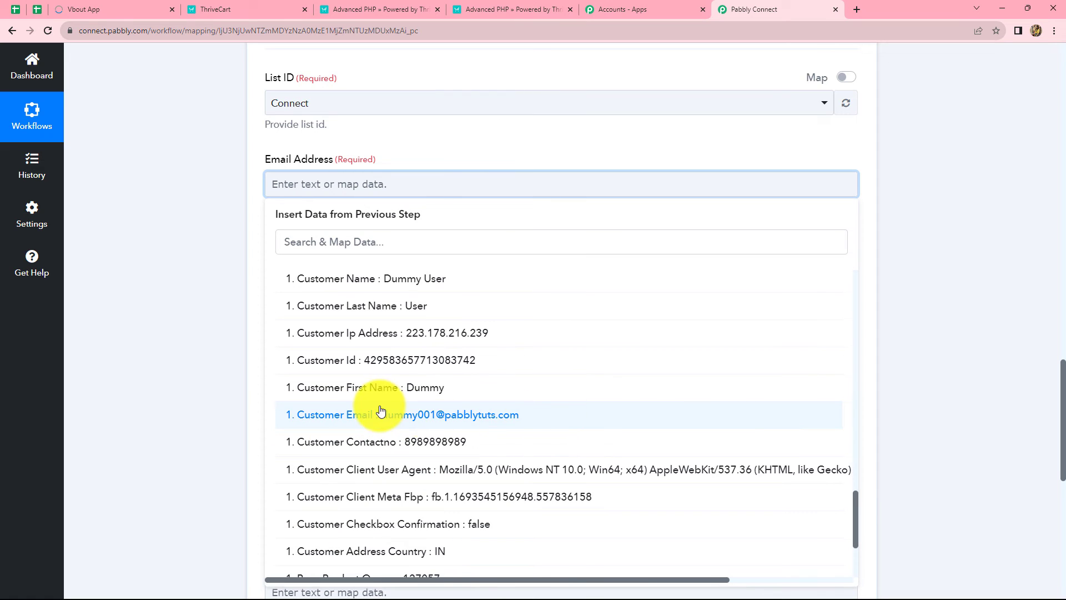
click(544, 417)
click(889, 343)
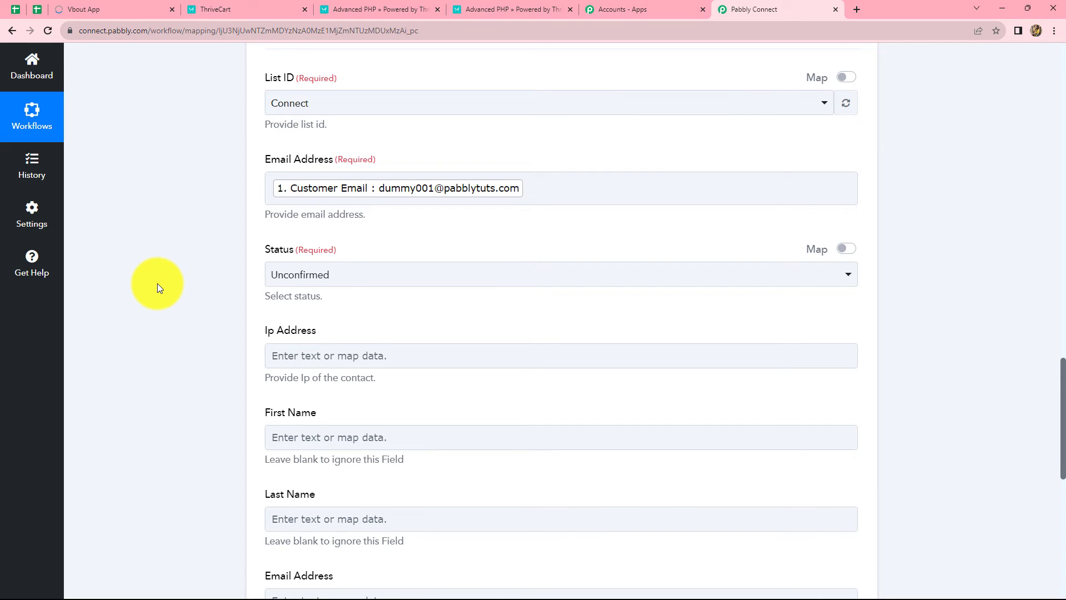
click(334, 193)
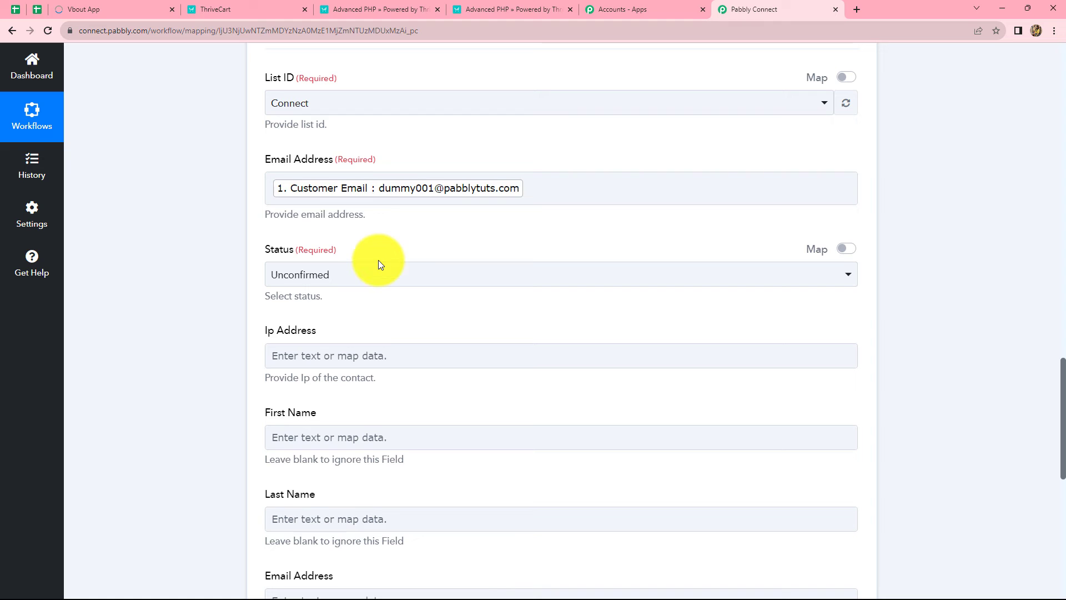
Set the new contact's Status to Active
scroll(378, 260, down, 2)
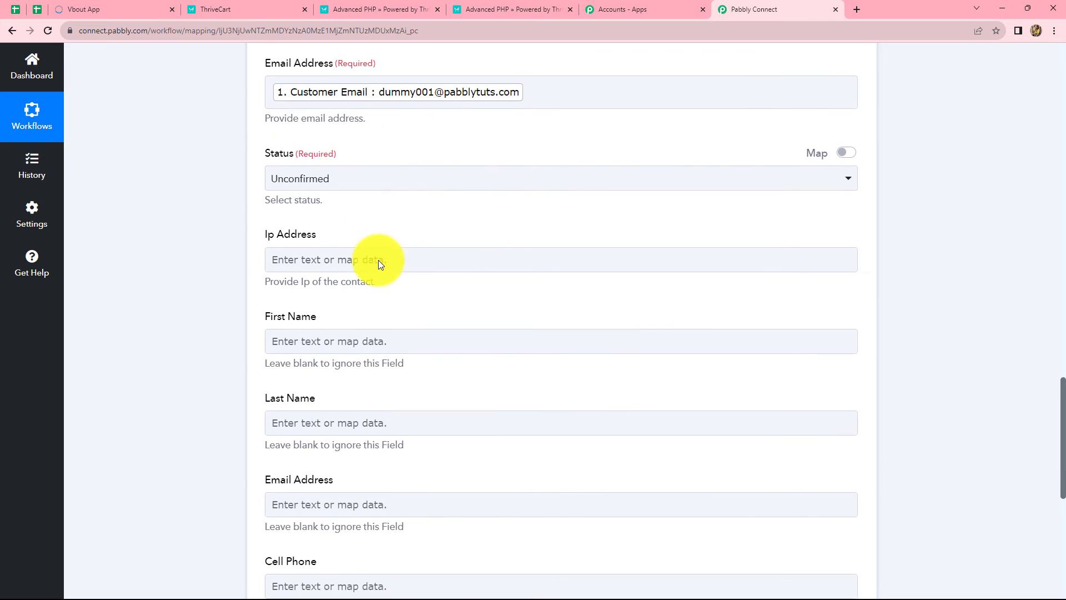
click(340, 164)
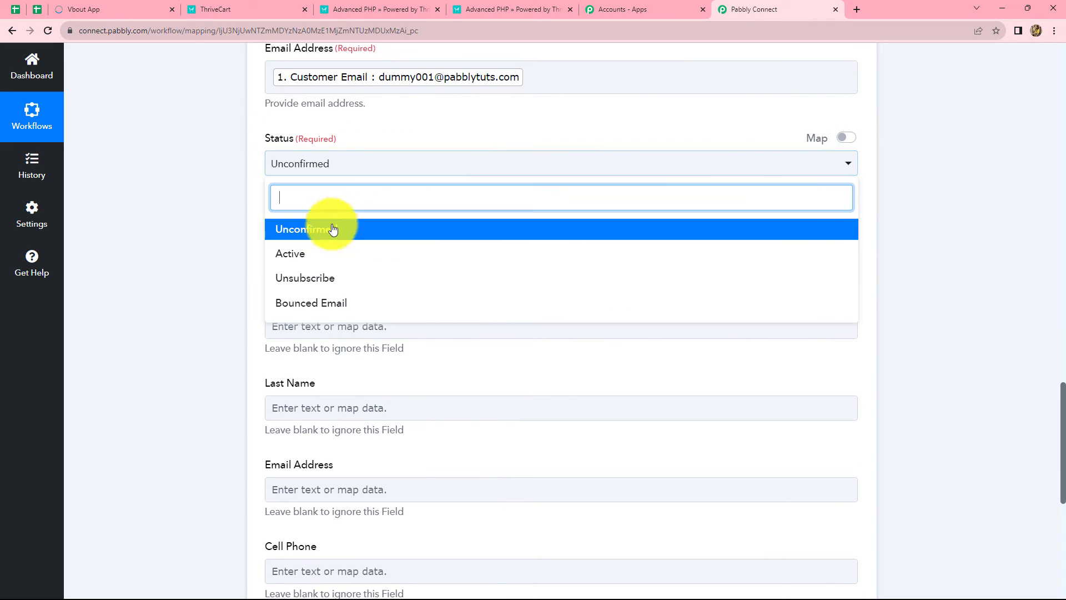
click(295, 255)
scroll(245, 271, down, 1)
scroll(245, 275, down, 2)
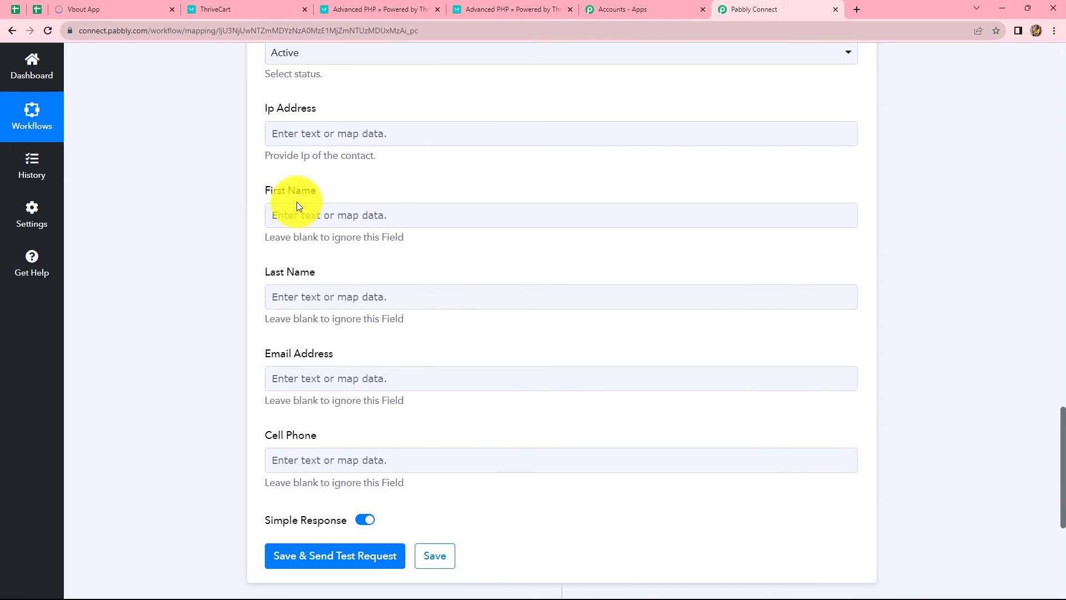
Map Customer First Name and Customer Last Name into the First Name and Last Name fields
click(388, 206)
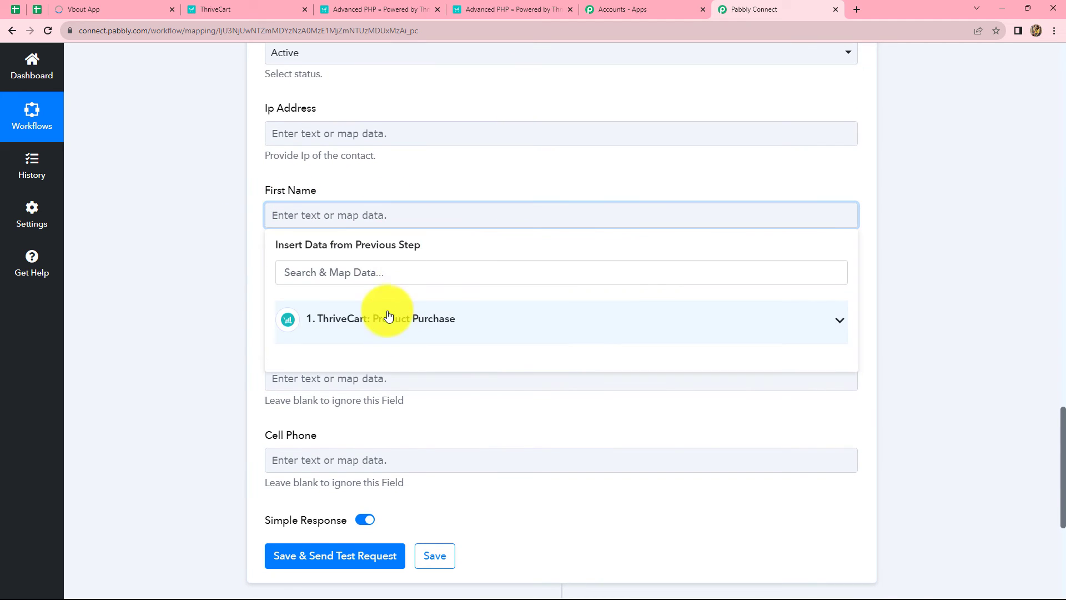
click(386, 321)
scroll(414, 447, down, 6)
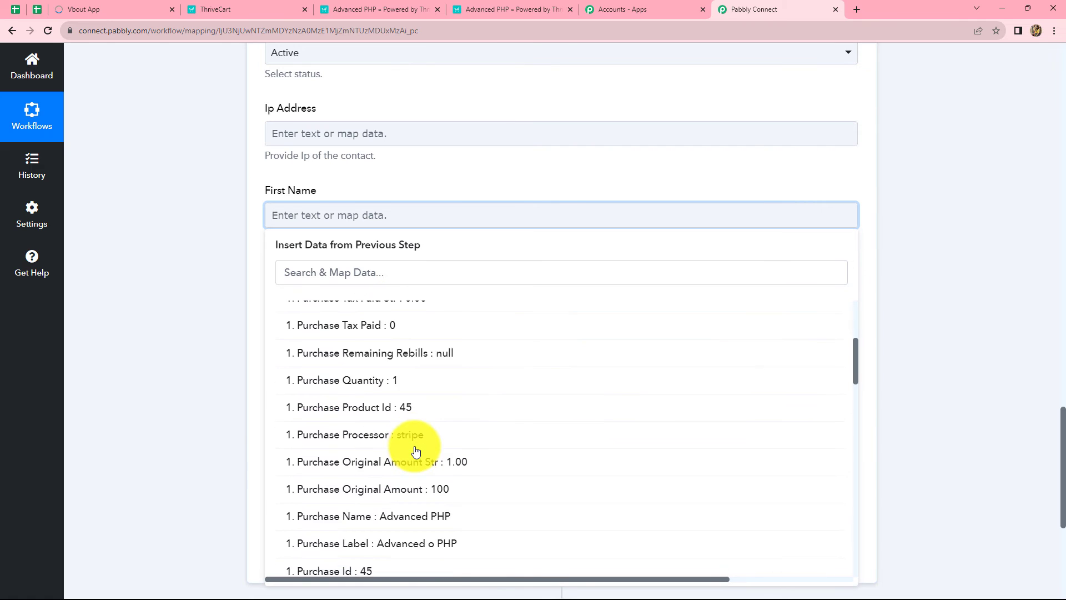
scroll(415, 451, down, 12)
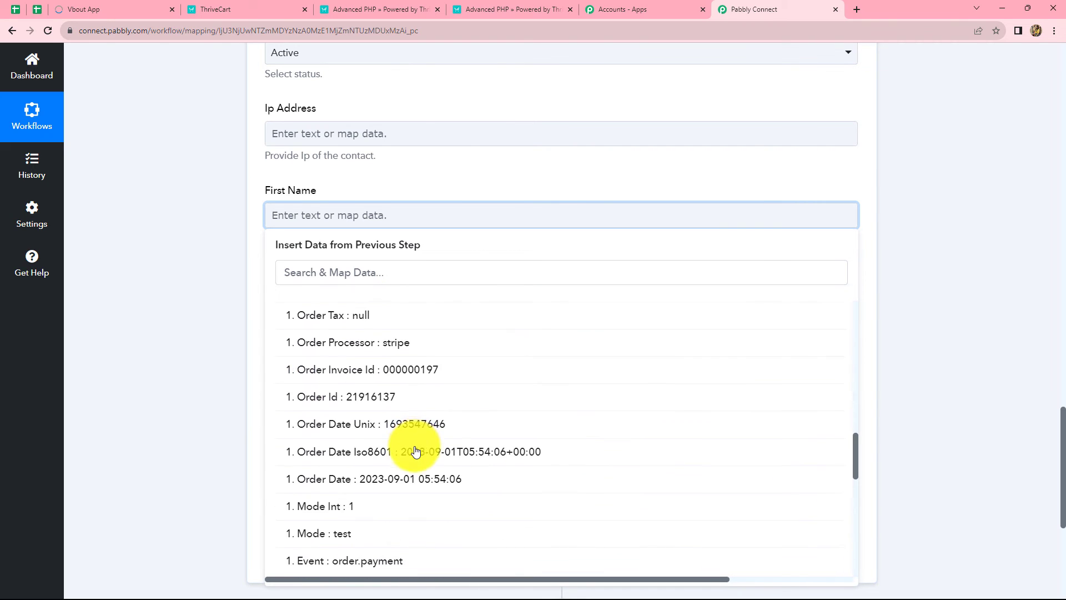
scroll(415, 451, down, 2)
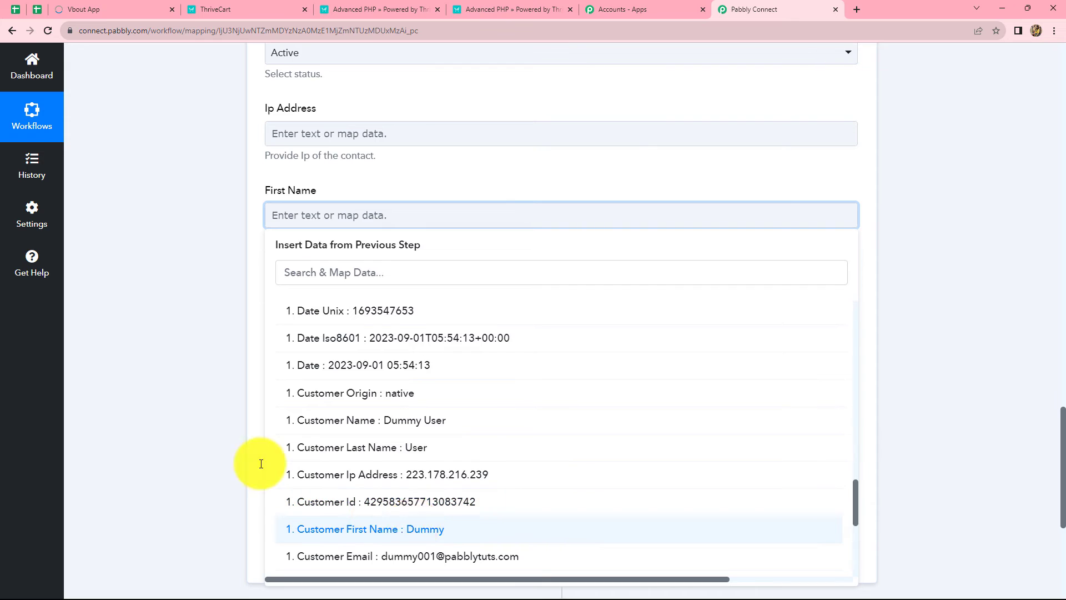
click(272, 531)
click(169, 400)
scroll(281, 305, down, 2)
click(333, 188)
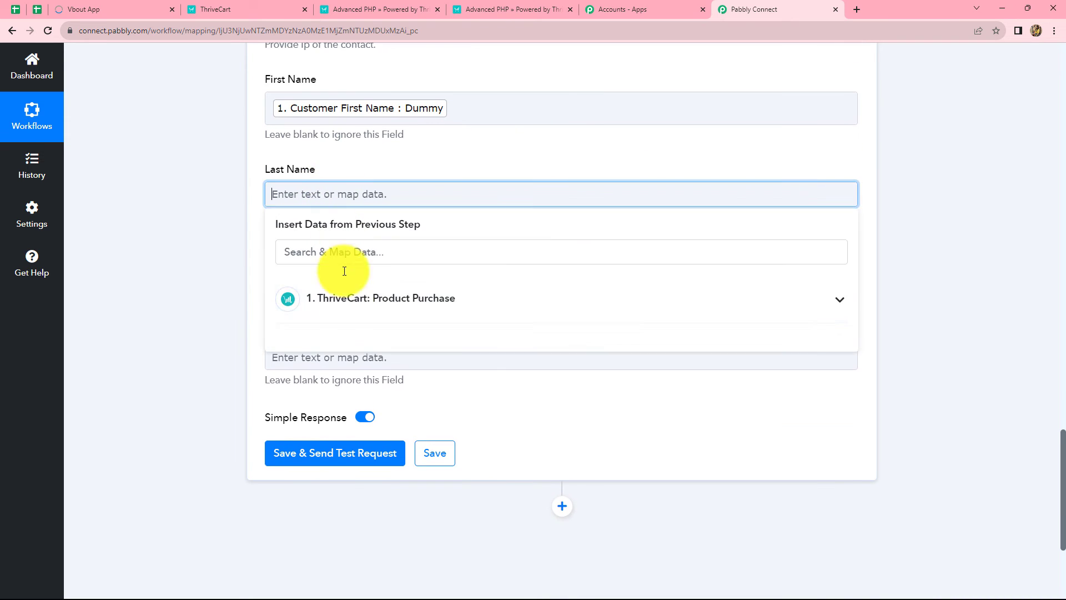
click(372, 307)
scroll(405, 429, down, 10)
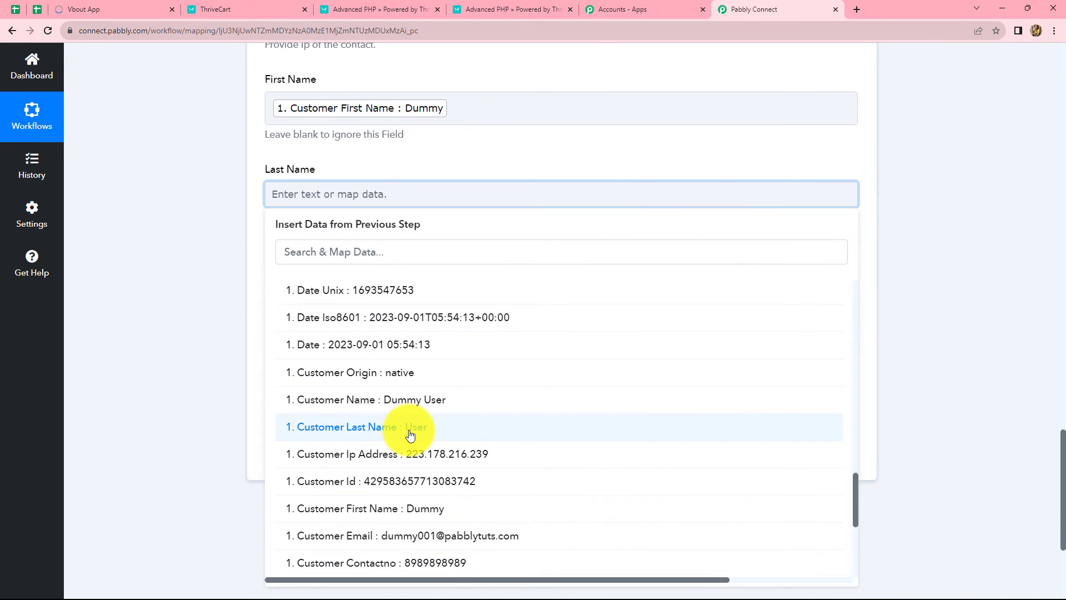
click(405, 428)
click(168, 369)
Map Customer Contactno into the Cell Phone field
scroll(168, 370, down, 1)
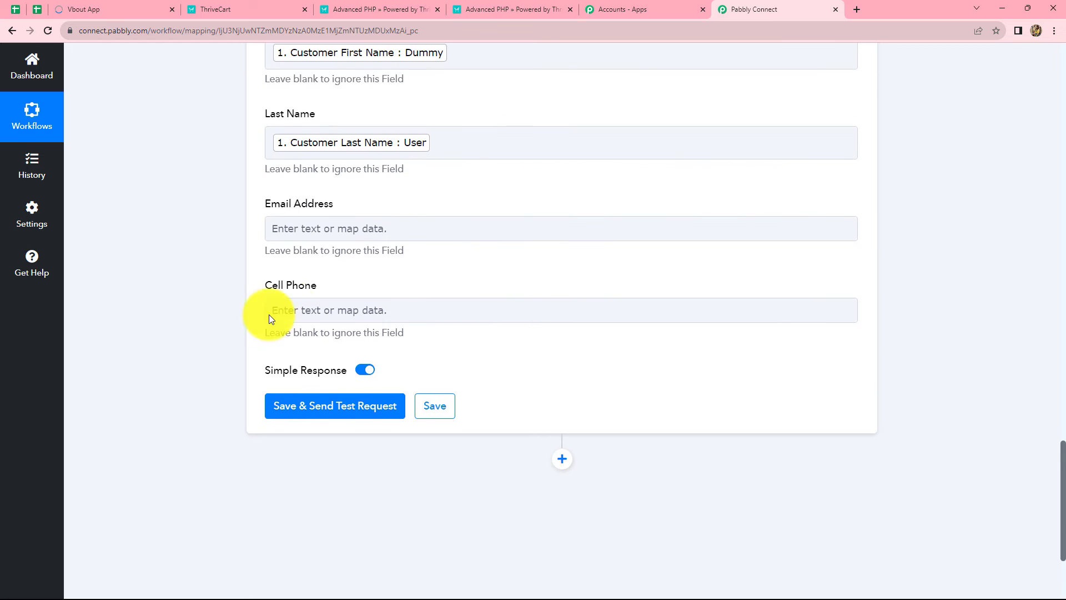
click(309, 307)
click(289, 414)
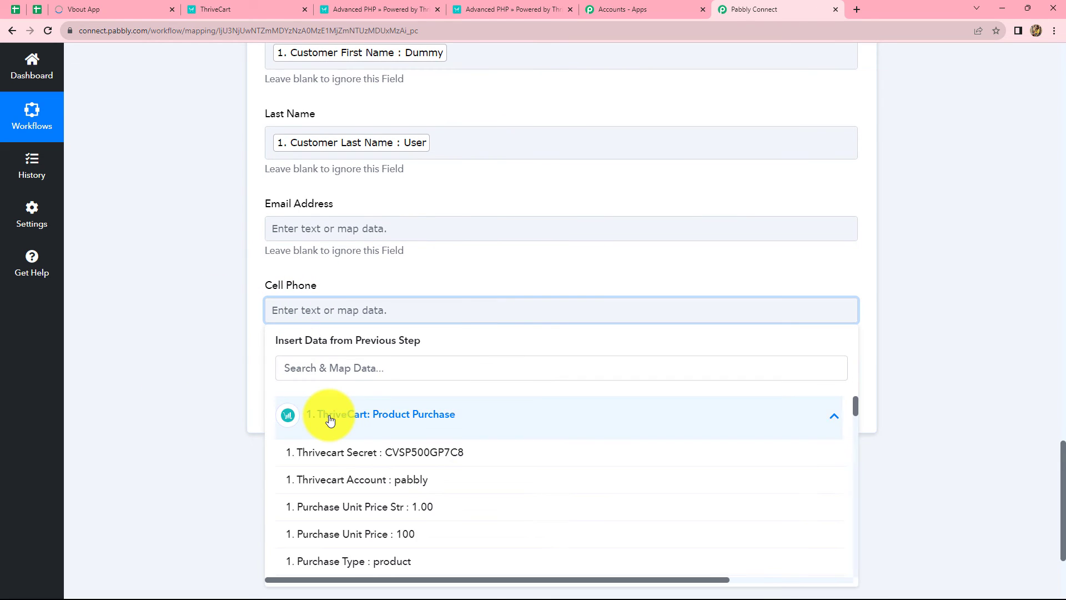
scroll(493, 502, down, 1)
scroll(491, 498, down, 10)
scroll(488, 495, up, 2)
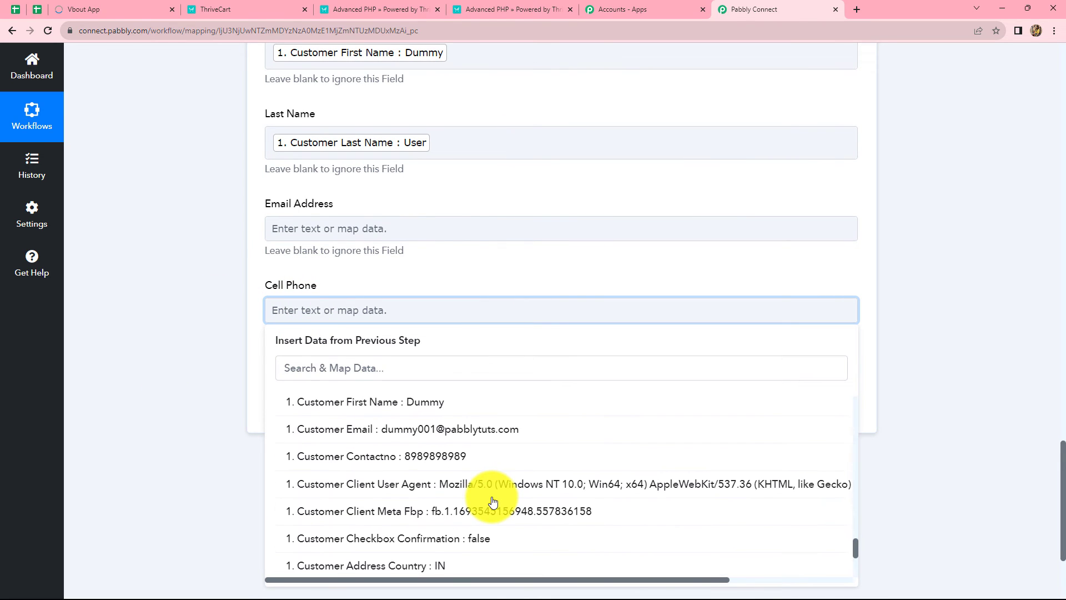
click(420, 454)
click(925, 341)
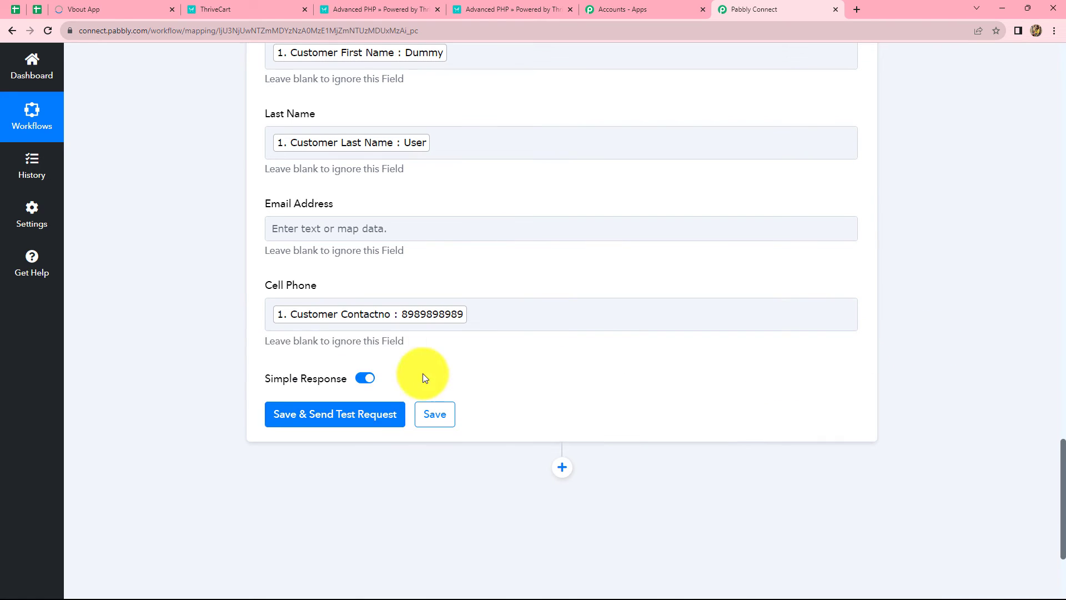
Save and test the Vbout step, confirming 'Your contact has been created successfully'
click(349, 418)
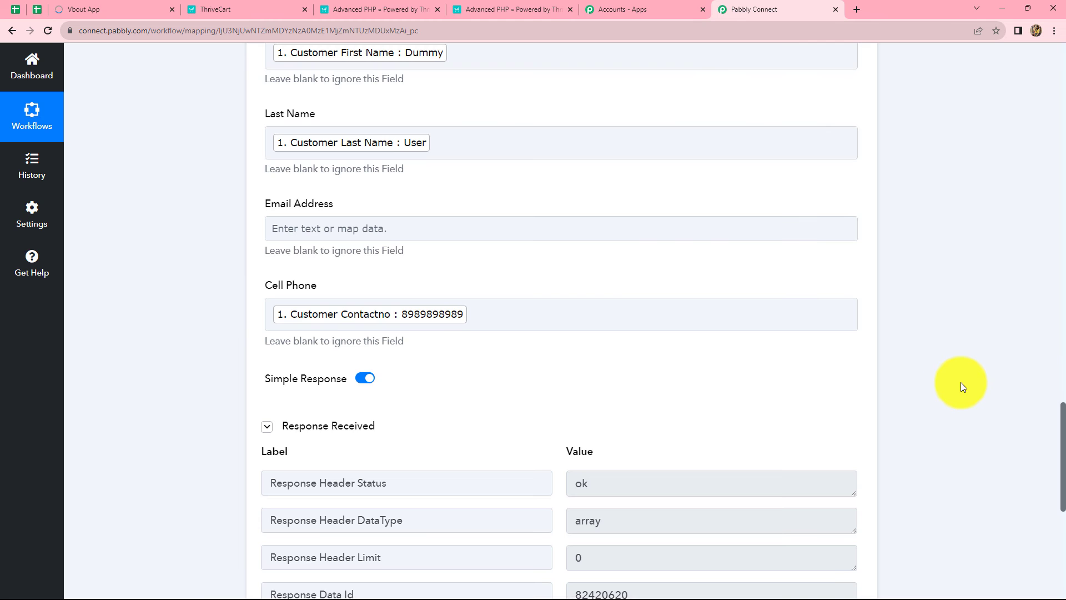
scroll(960, 382, down, 3)
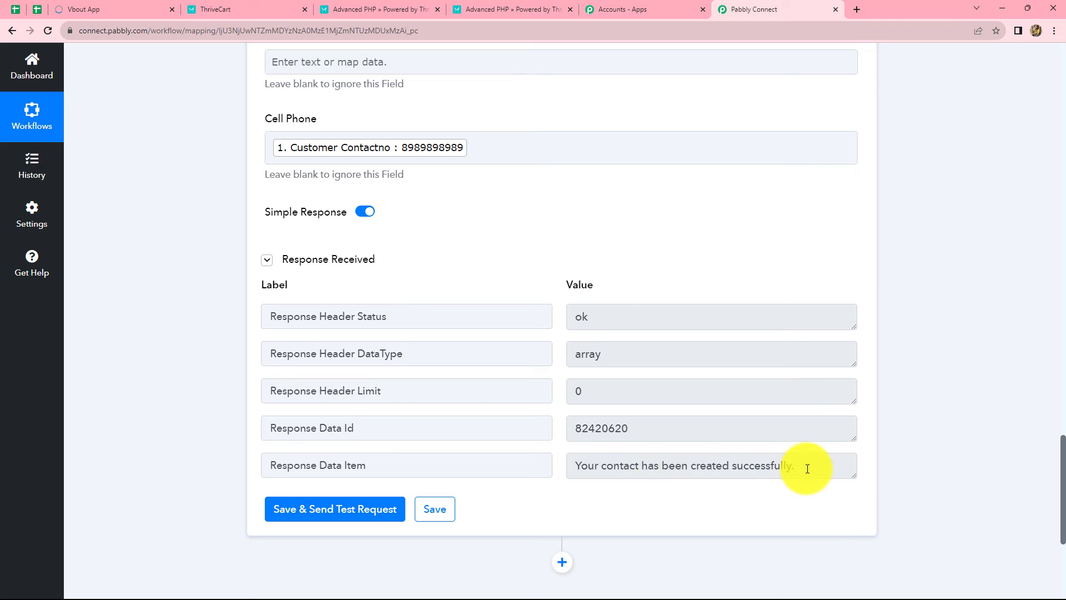
drag(633, 428, 556, 429)
click(944, 425)
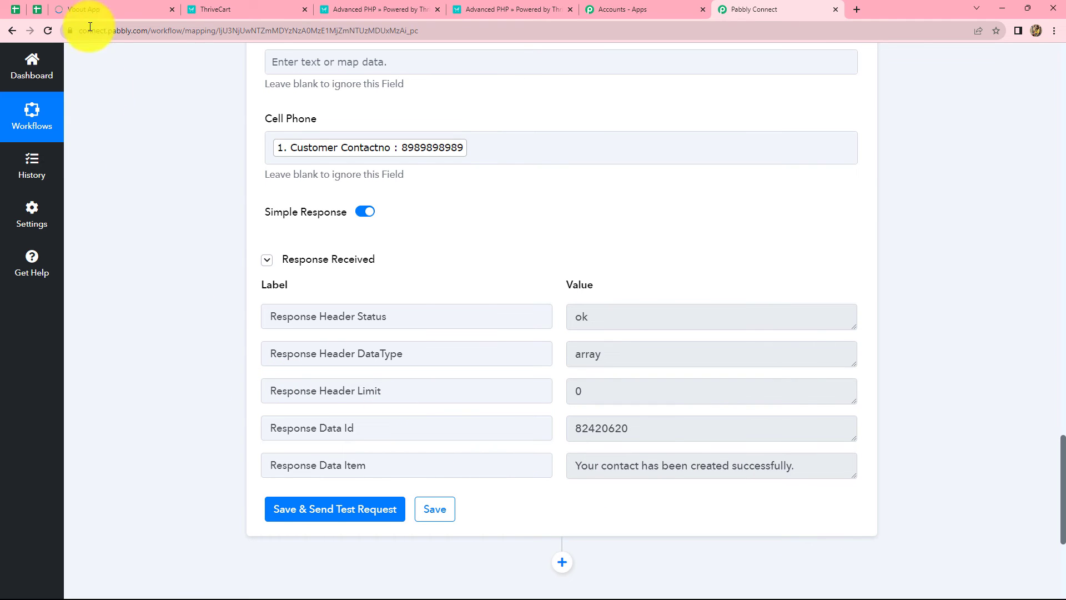
click(74, 10)
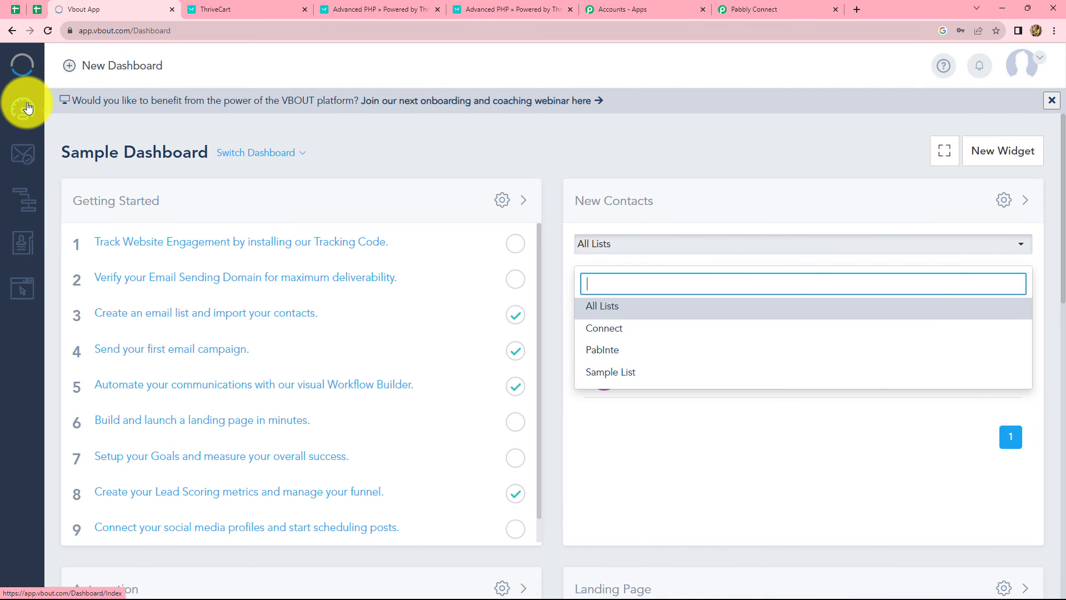
Check that the test contact appears in Vbout's New Contacts joined to Connect, then return to Pabbly Connect
click(507, 162)
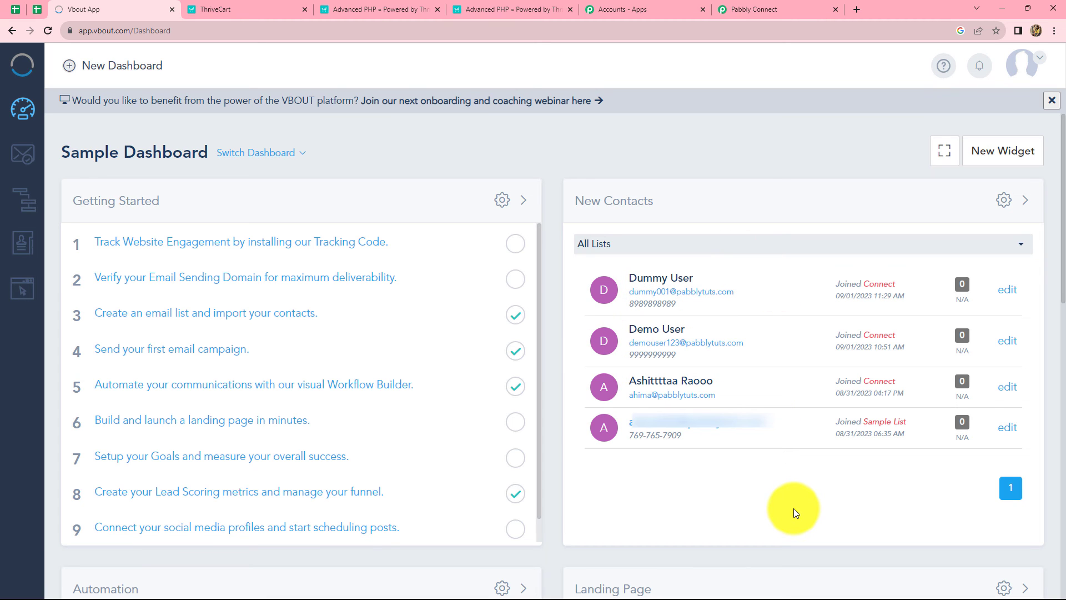
click(739, 7)
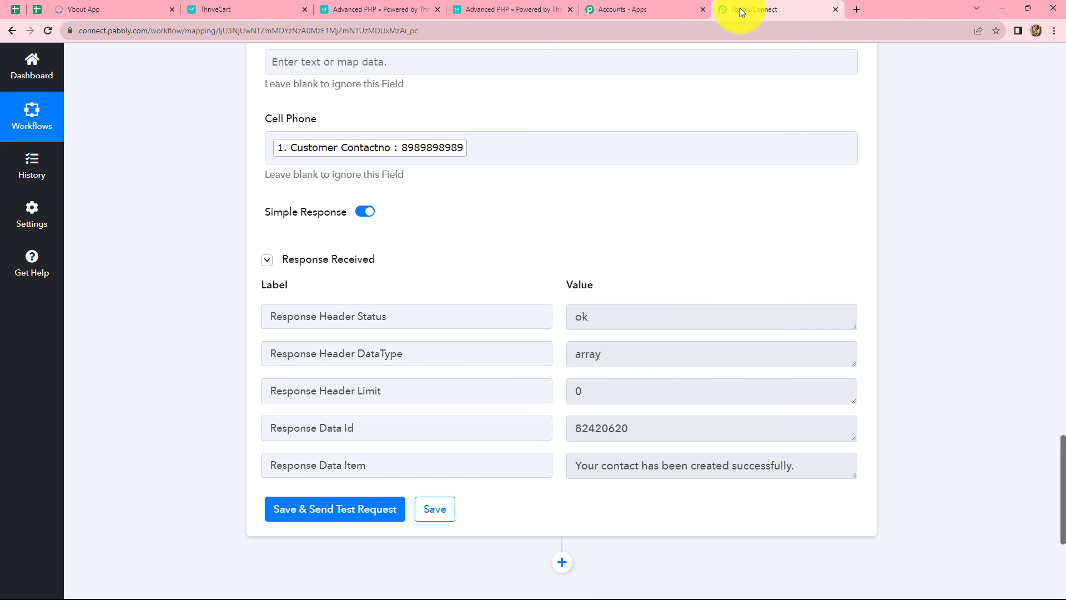
Collapse the Vbout Add Contact to List action card so both step headers show
scroll(1043, 465, up, 3)
scroll(1043, 468, up, 15)
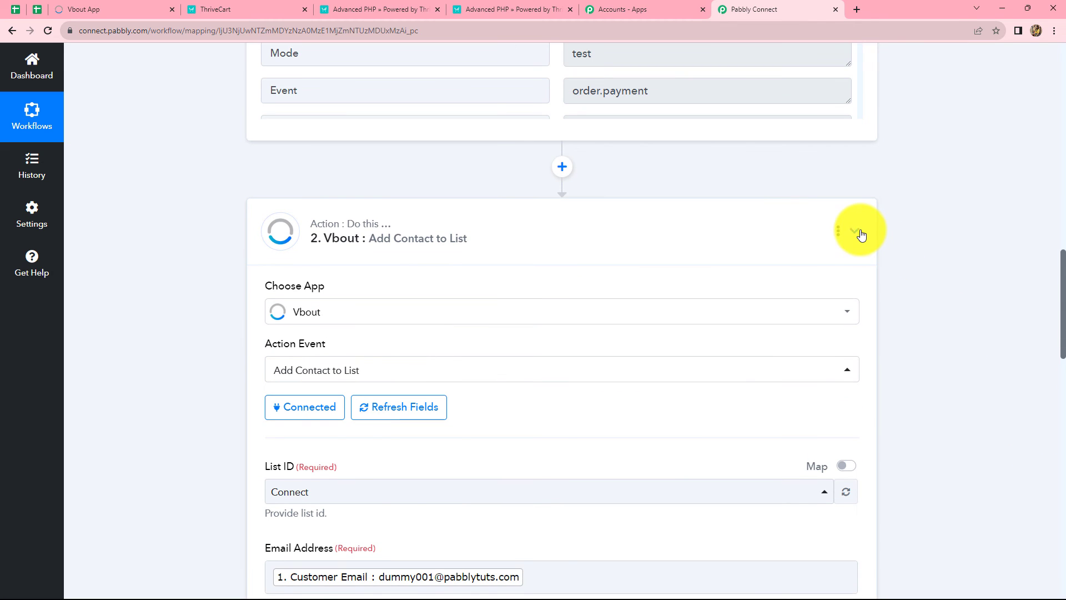
click(861, 235)
scroll(901, 296, up, 4)
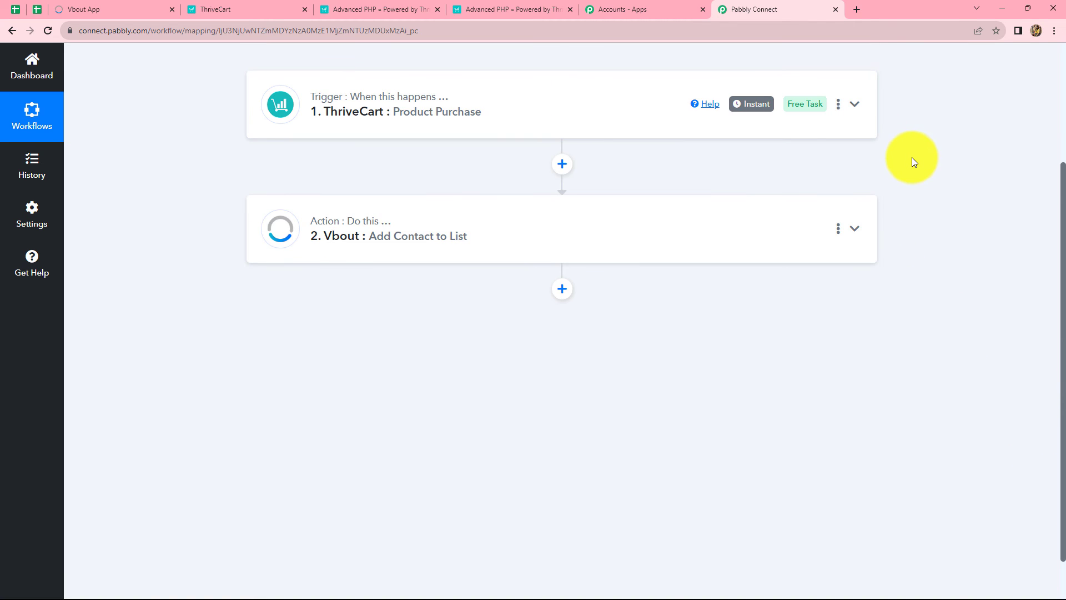